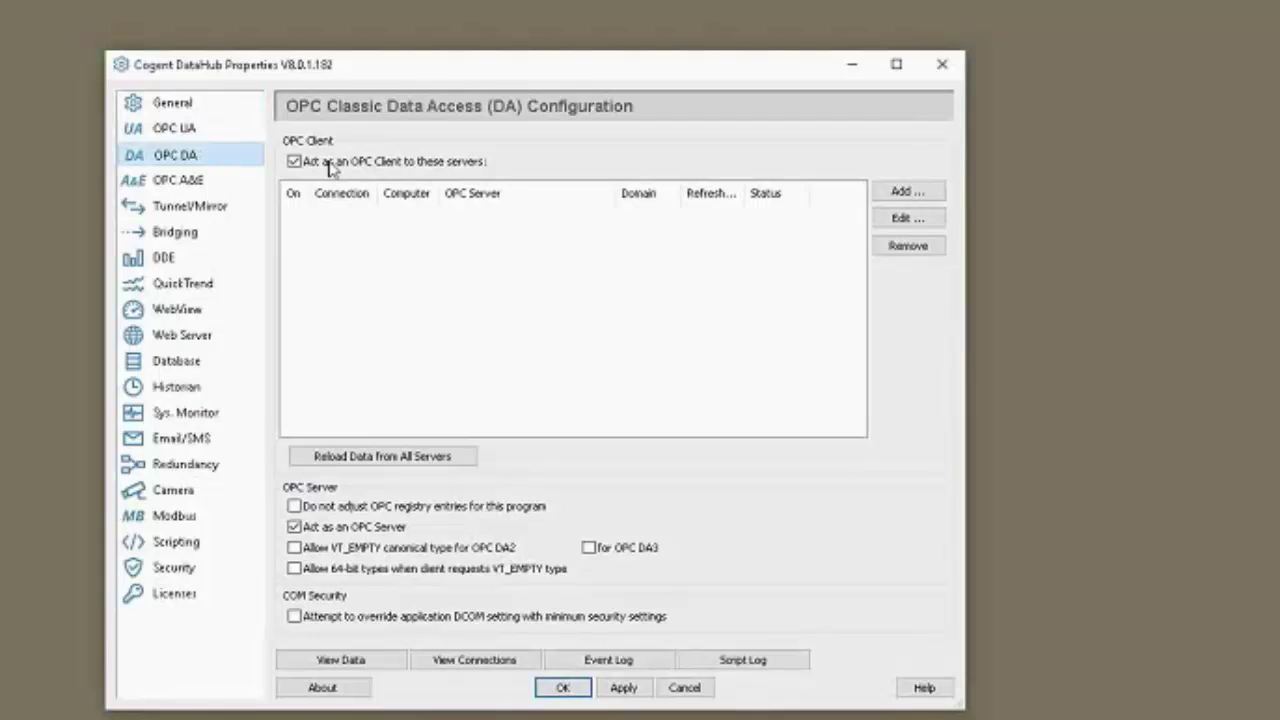
Define OPC DA connection OPC000 to Toolbox OPC Power Server 6.0, domain TOPServer, update rate 1000.
left_click(920, 190)
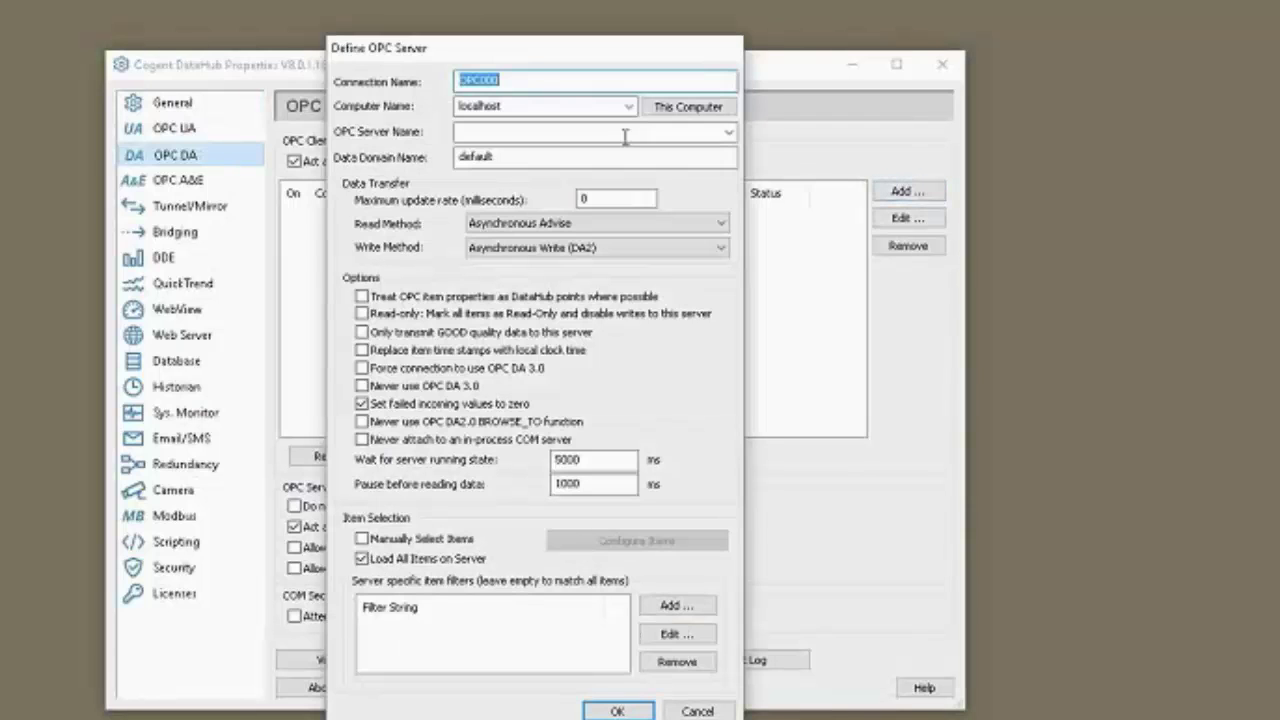
left_click(728, 135)
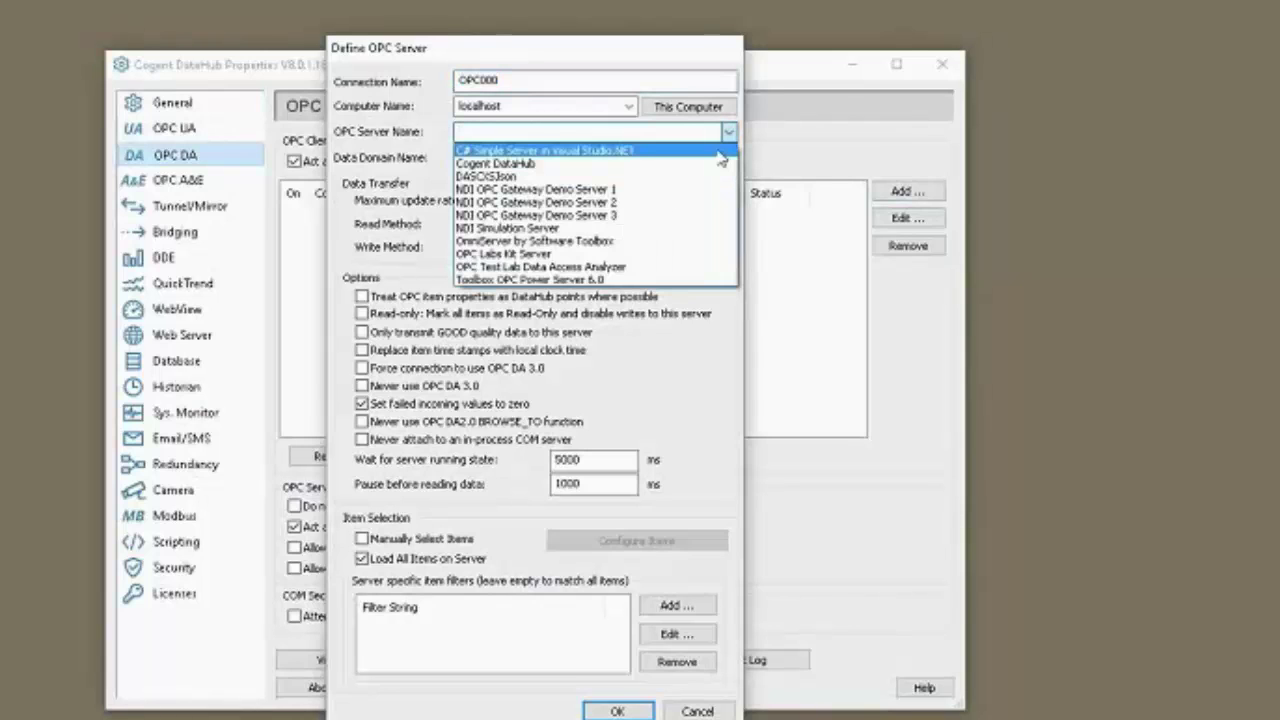
left_click(645, 283)
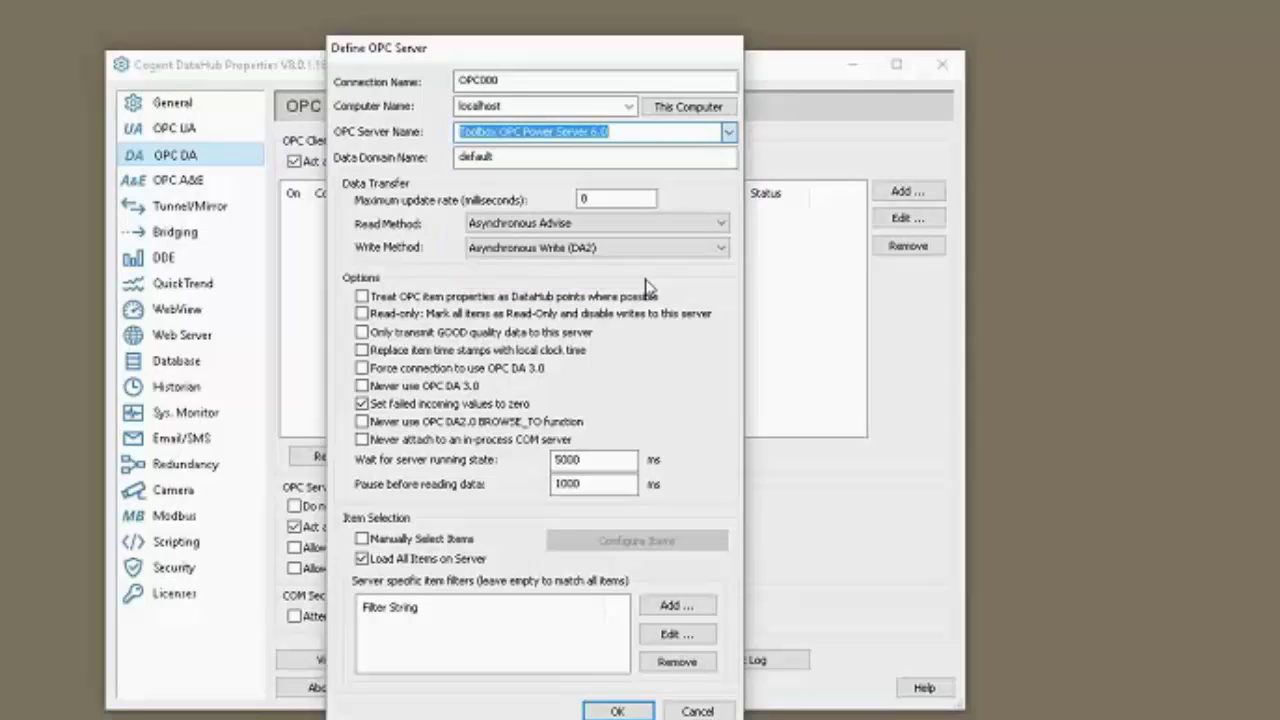
key("Tab")
type("TOPServer")
key("Tab")
type("1000")
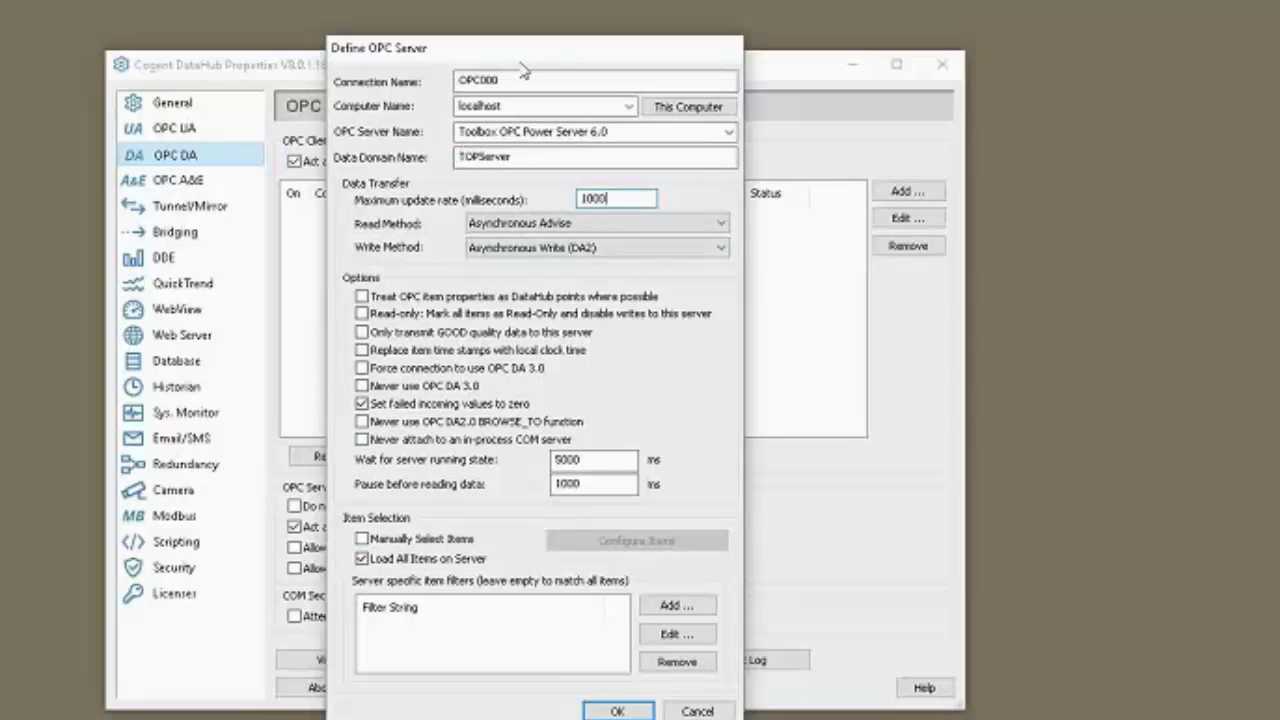
left_click_drag(530, 64, 1052, 102)
key("Return")
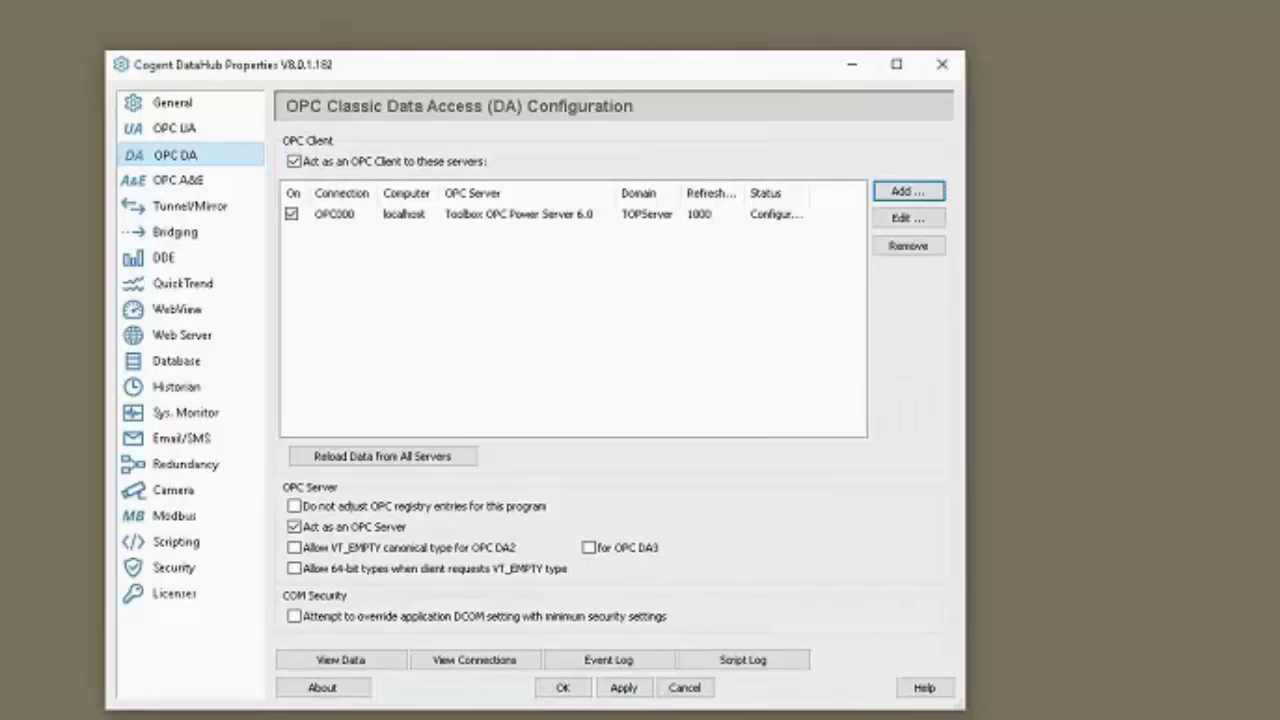
Apply OPC000 and check the TOPServer > Channel1 > Device1 tags read Good in the Data Browser.
left_click_drag(808, 195, 851, 203)
left_click(623, 688)
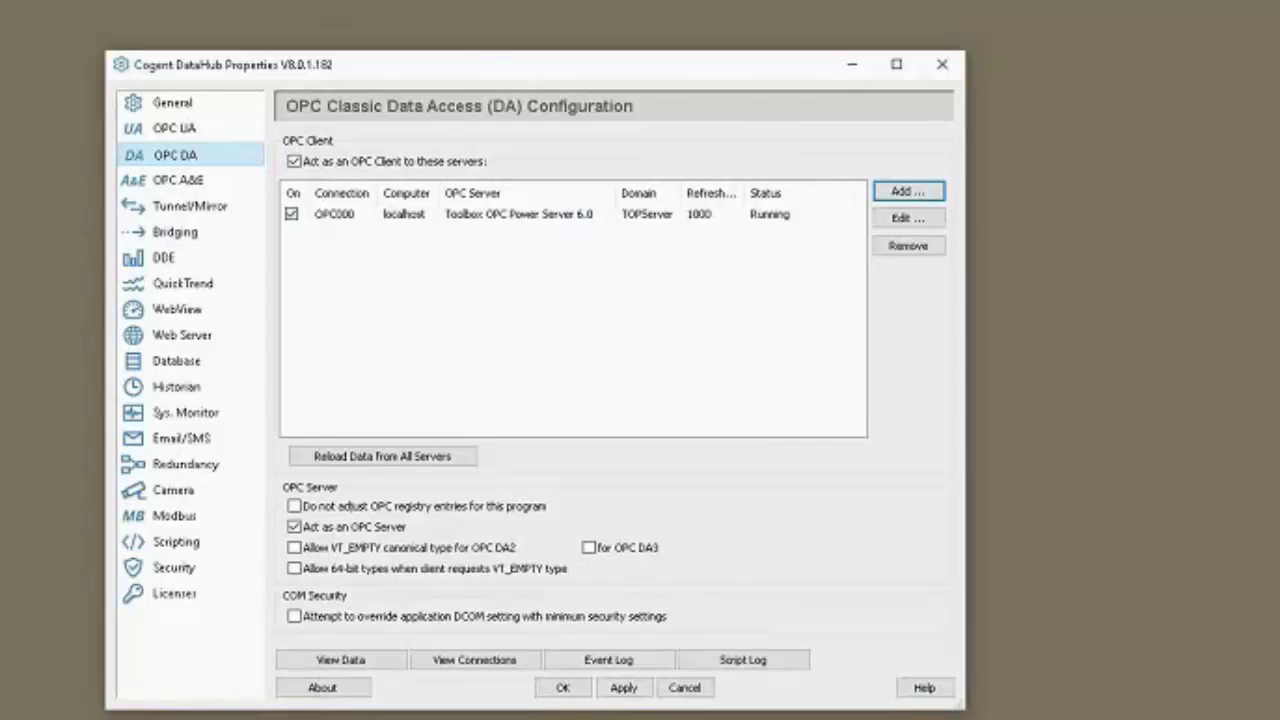
left_click(340, 660)
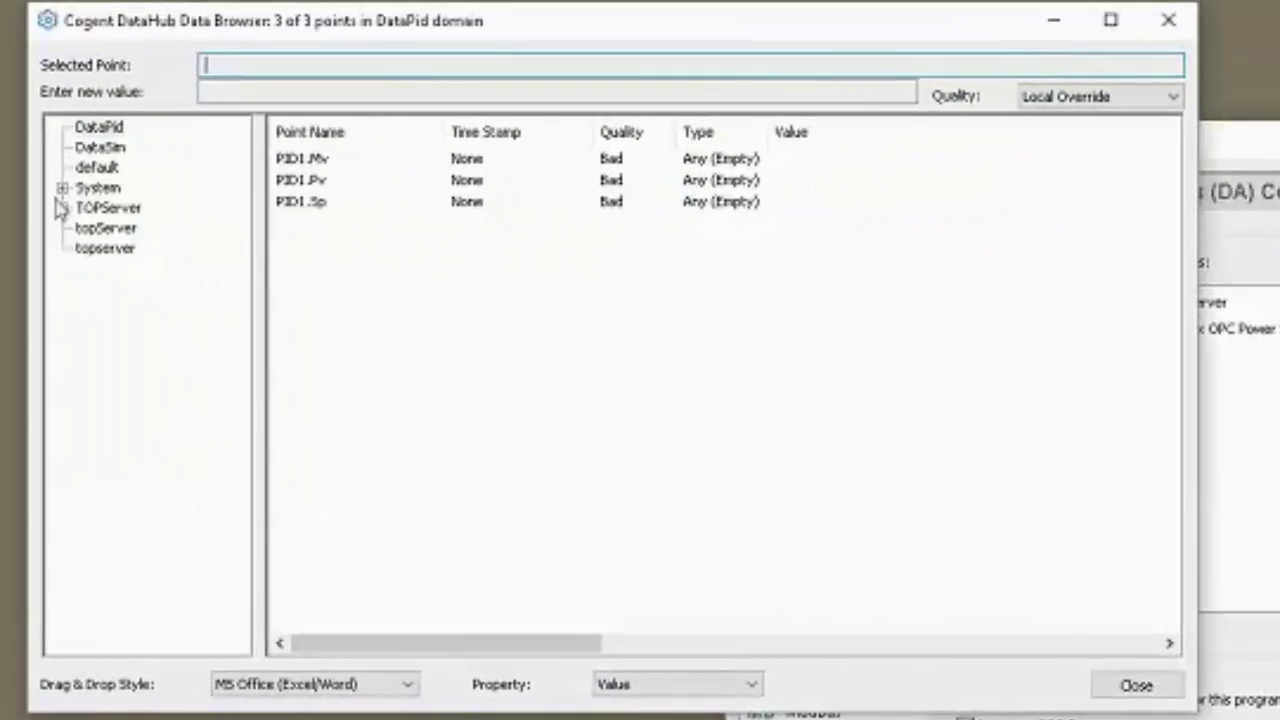
left_click(61, 207)
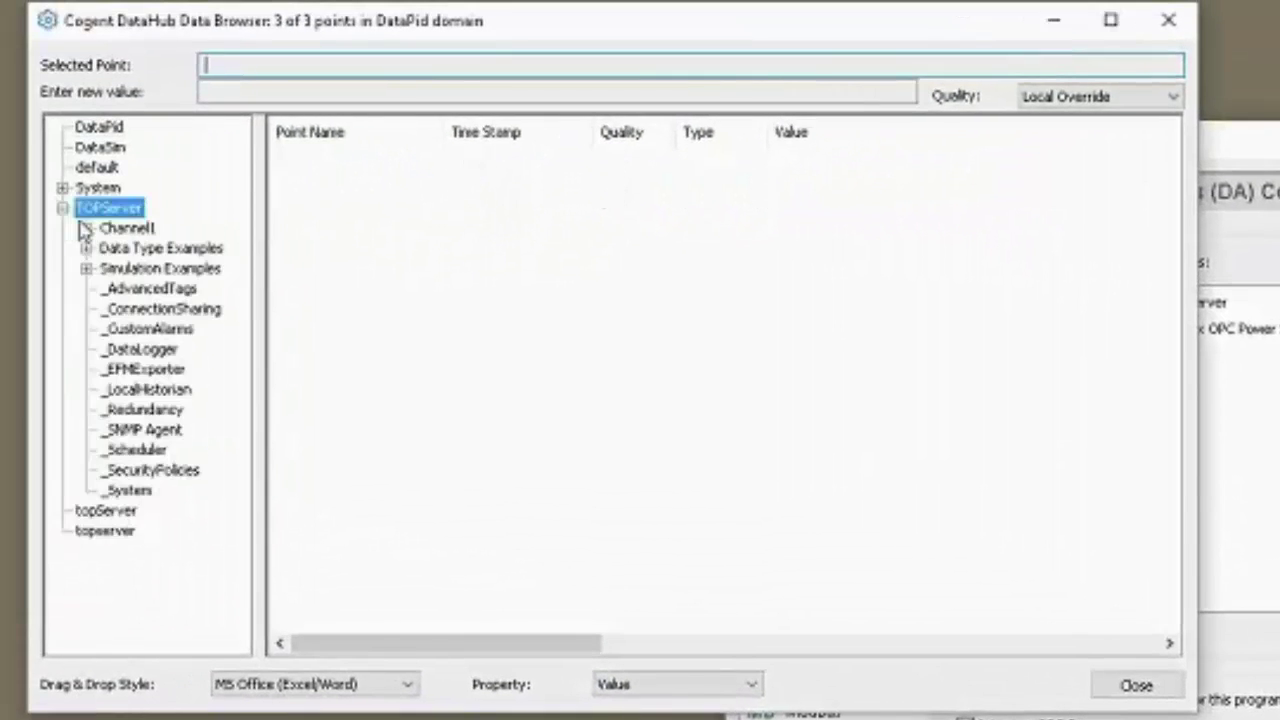
double_click(126, 228)
left_click(148, 248)
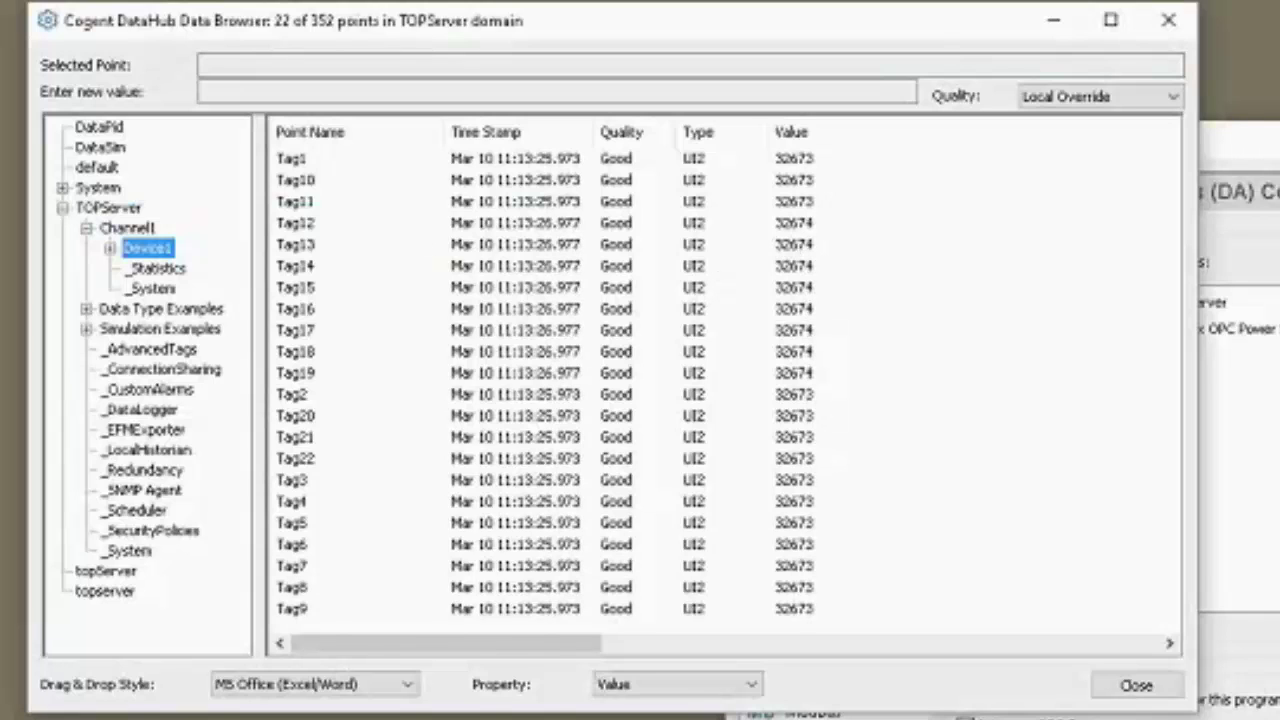
left_click(1178, 24)
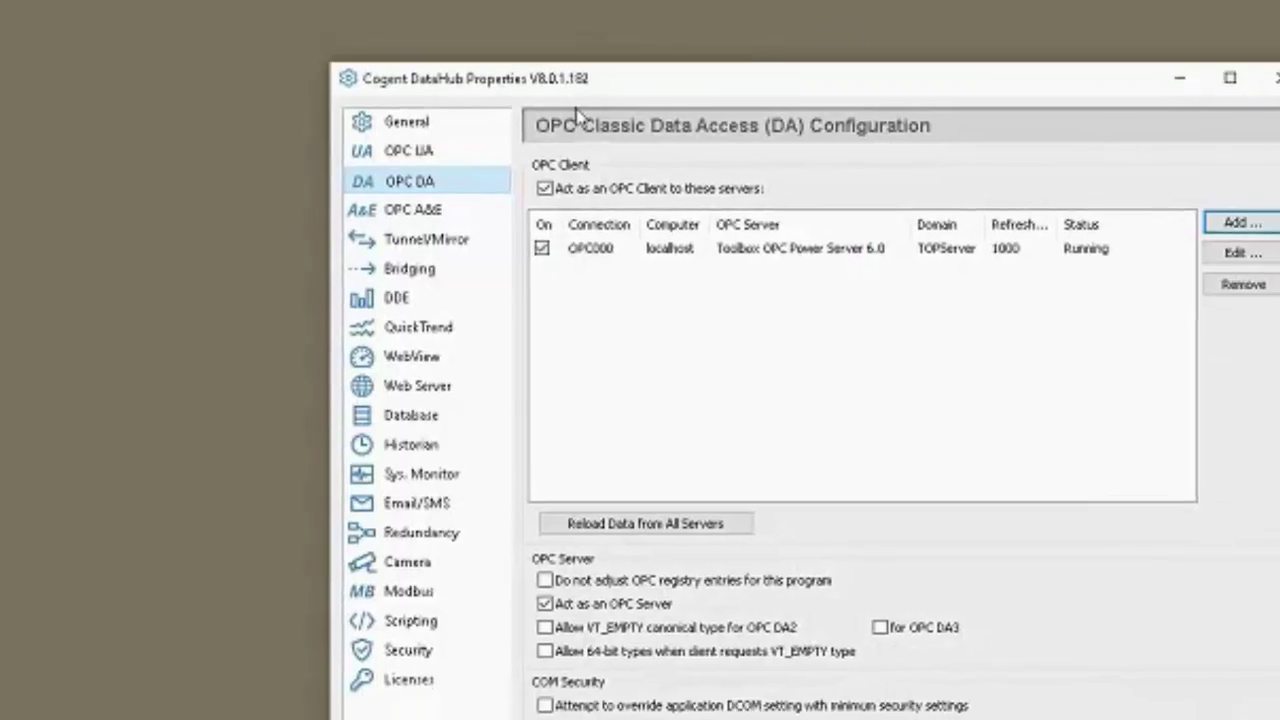
On the local OPC UA page, switch Act as an OPC UA Server off and back on.
left_click(158, 103)
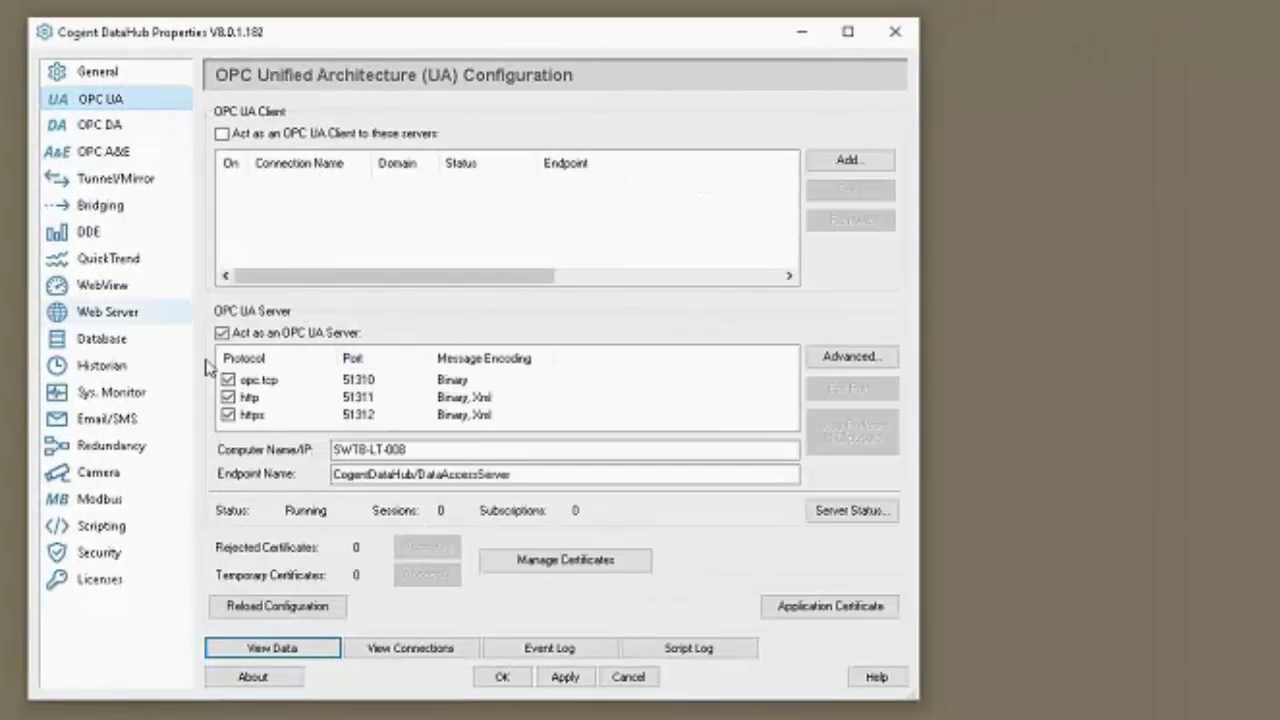
left_click(222, 333)
left_click(222, 333)
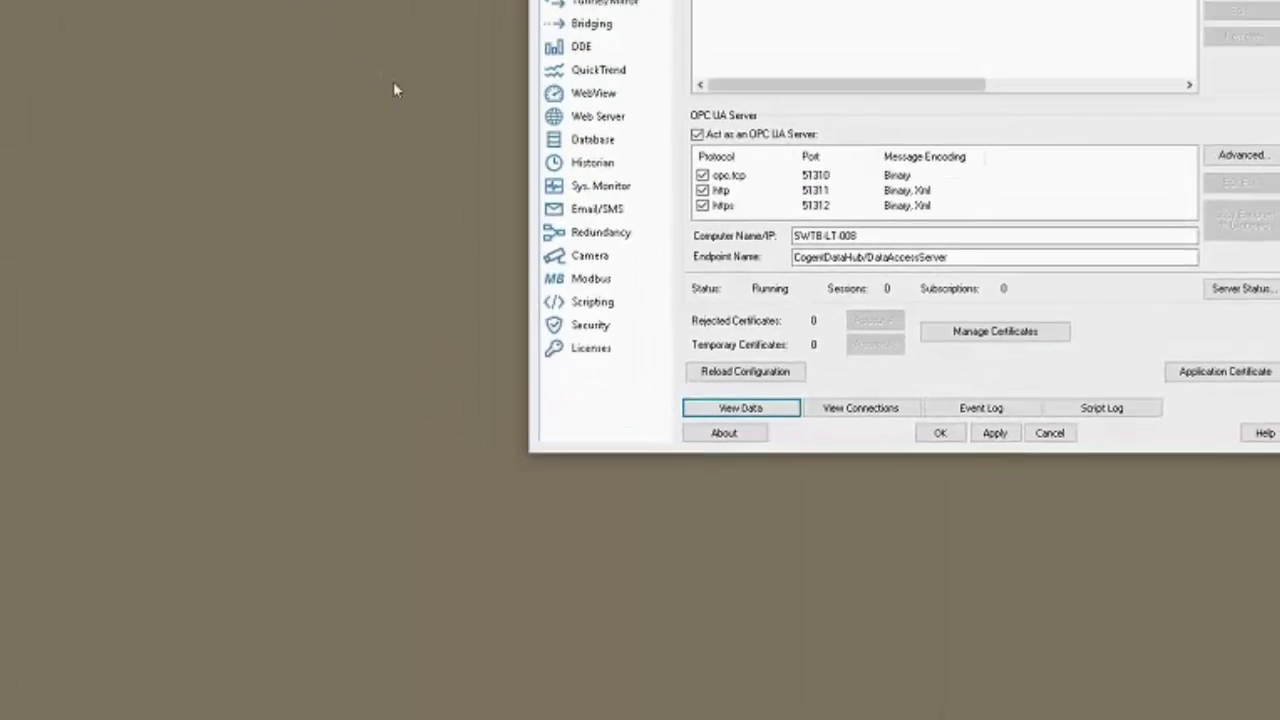
Maximize the Remote Desktop session and show the remote DataHub's OPC UA page.
left_click(521, 206)
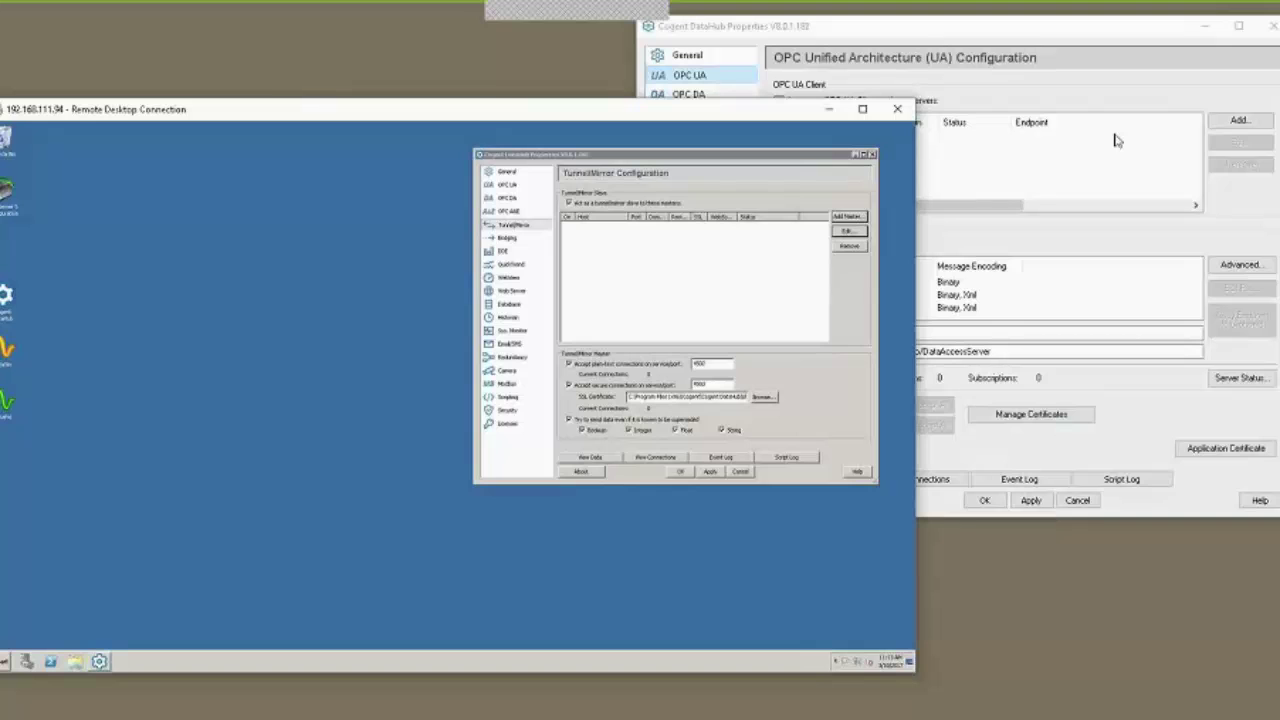
left_click(863, 109)
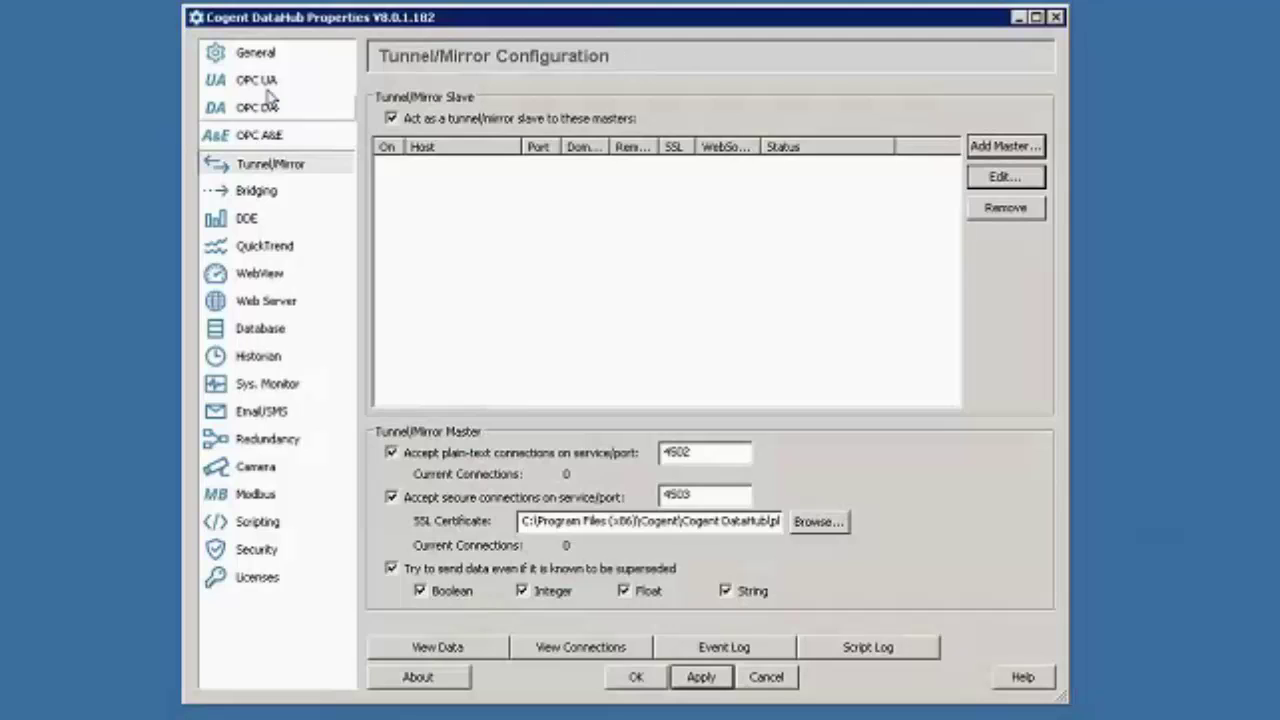
left_click(266, 84)
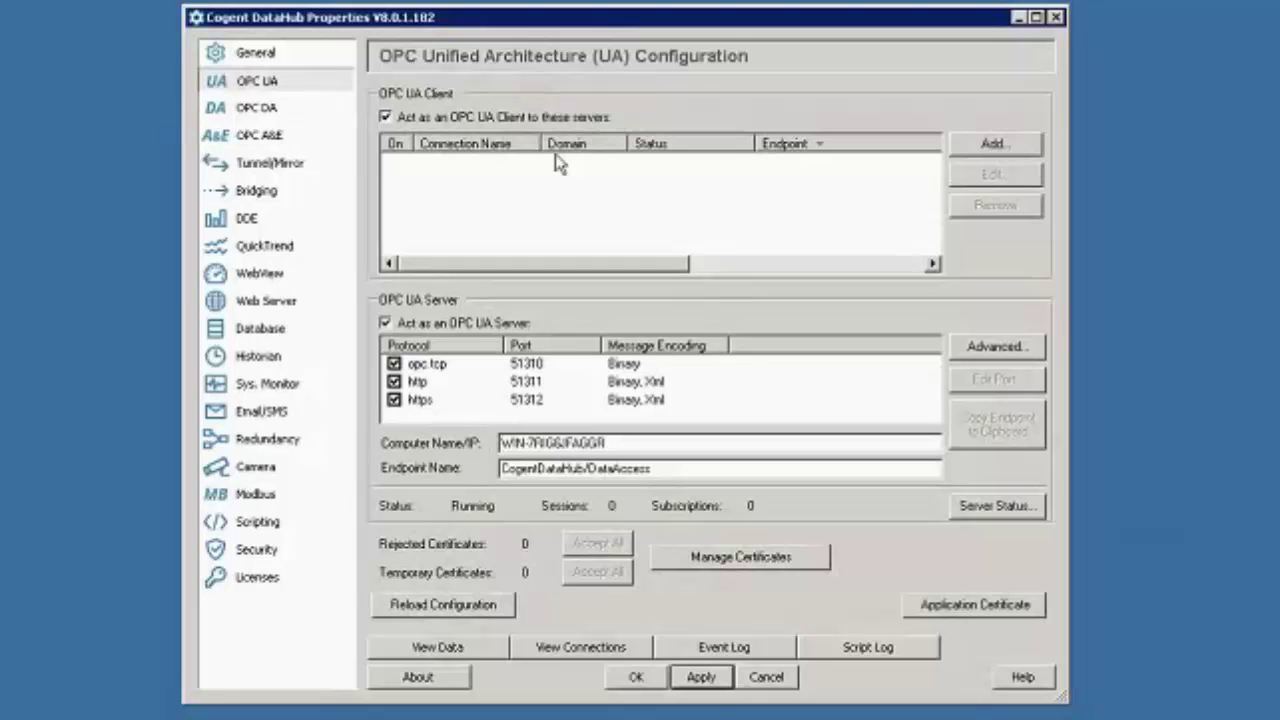
Start a new OPC UA client connection with discovery domain SWTB-LT-008 and the opc.tcp endpoint on port 51310.
left_click(995, 145)
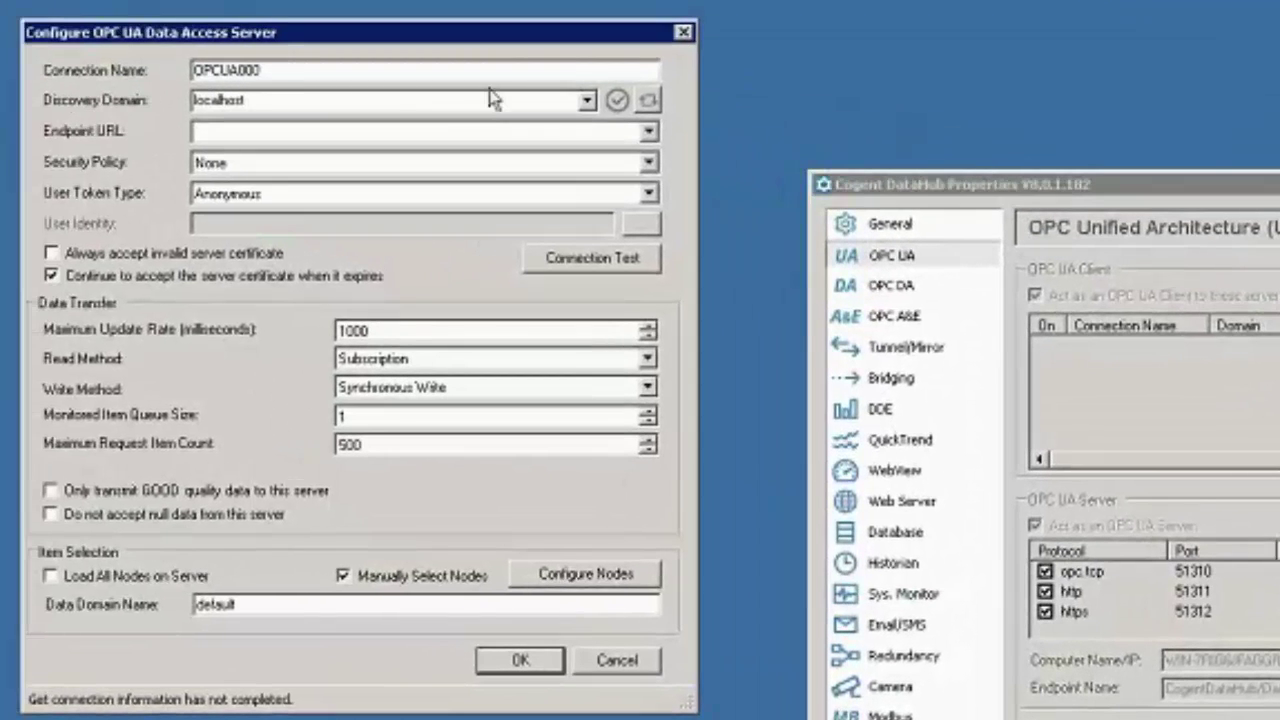
left_click(396, 96)
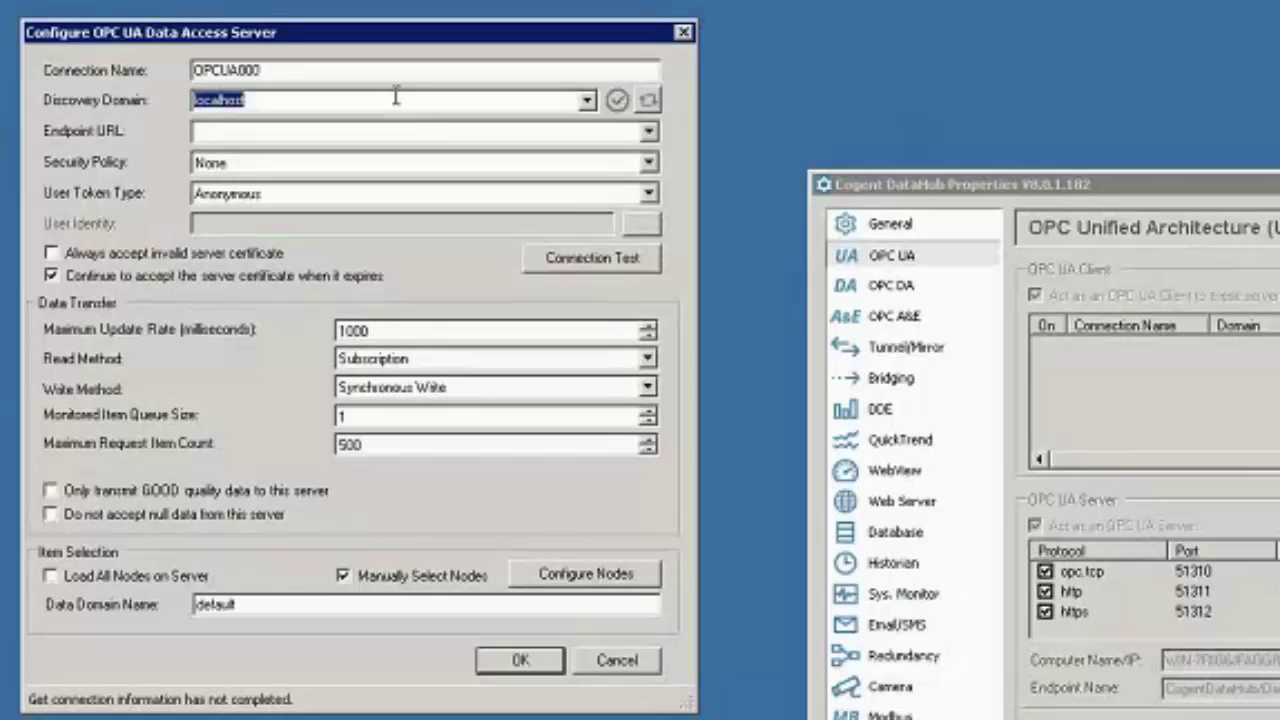
type("SWTB-LT-008")
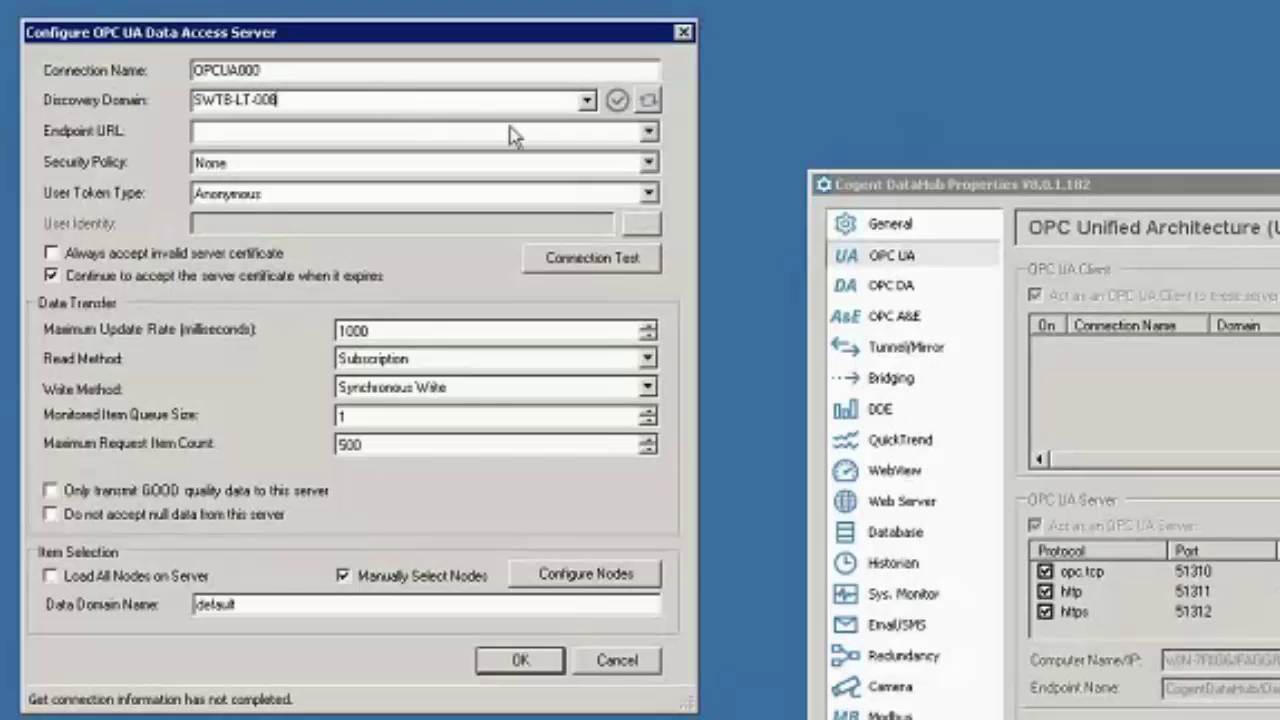
left_click(649, 133)
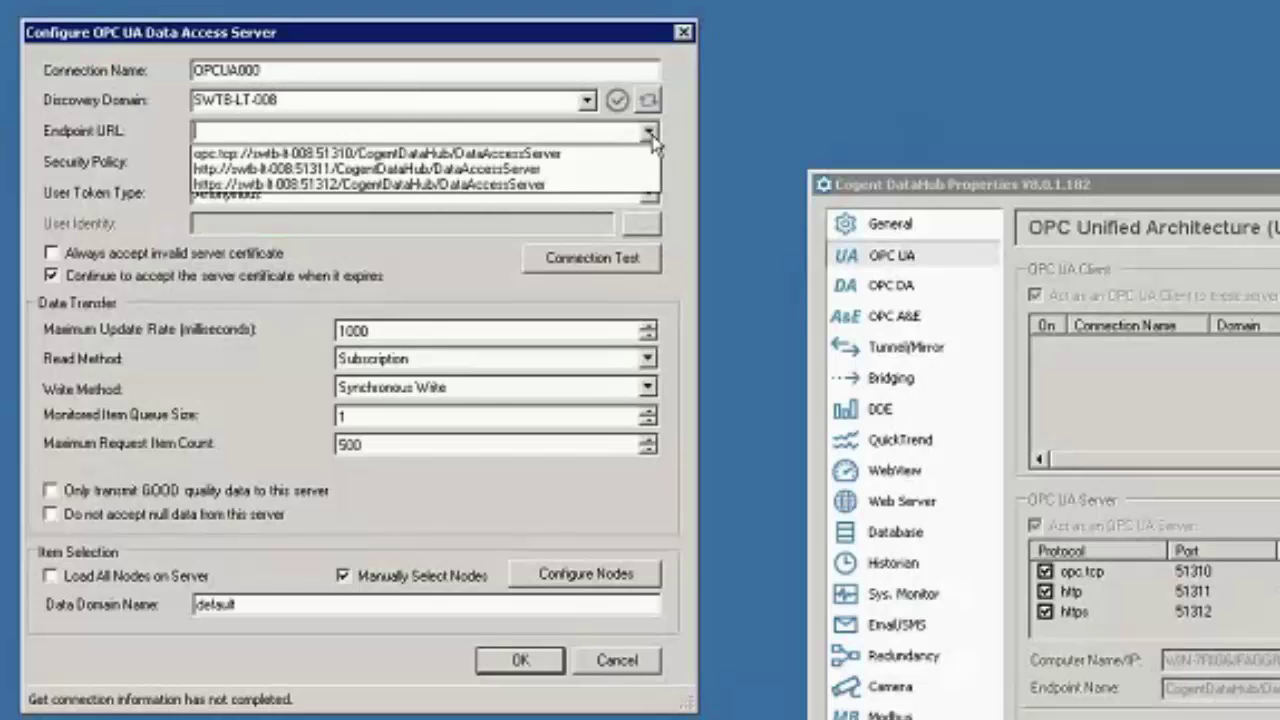
left_click(601, 155)
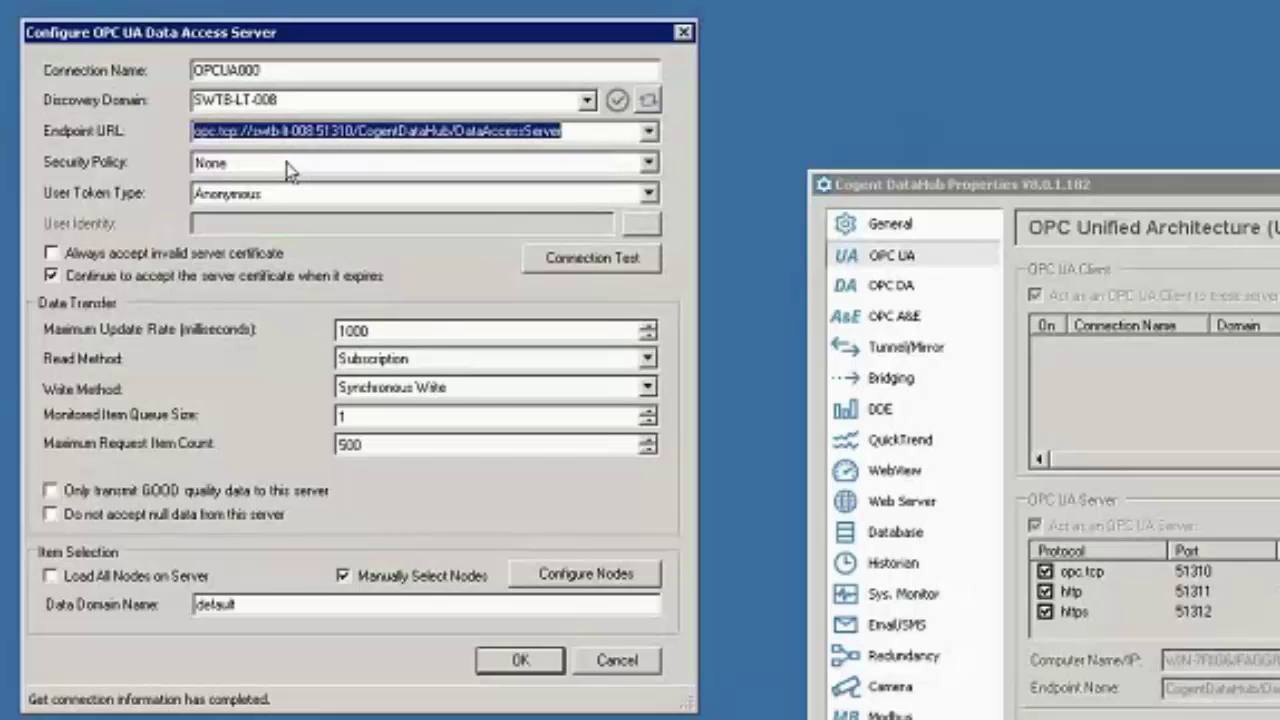
Test the endpoint connection, enable Load All Nodes on Server, and confirm OPCUA000.
left_click(585, 270)
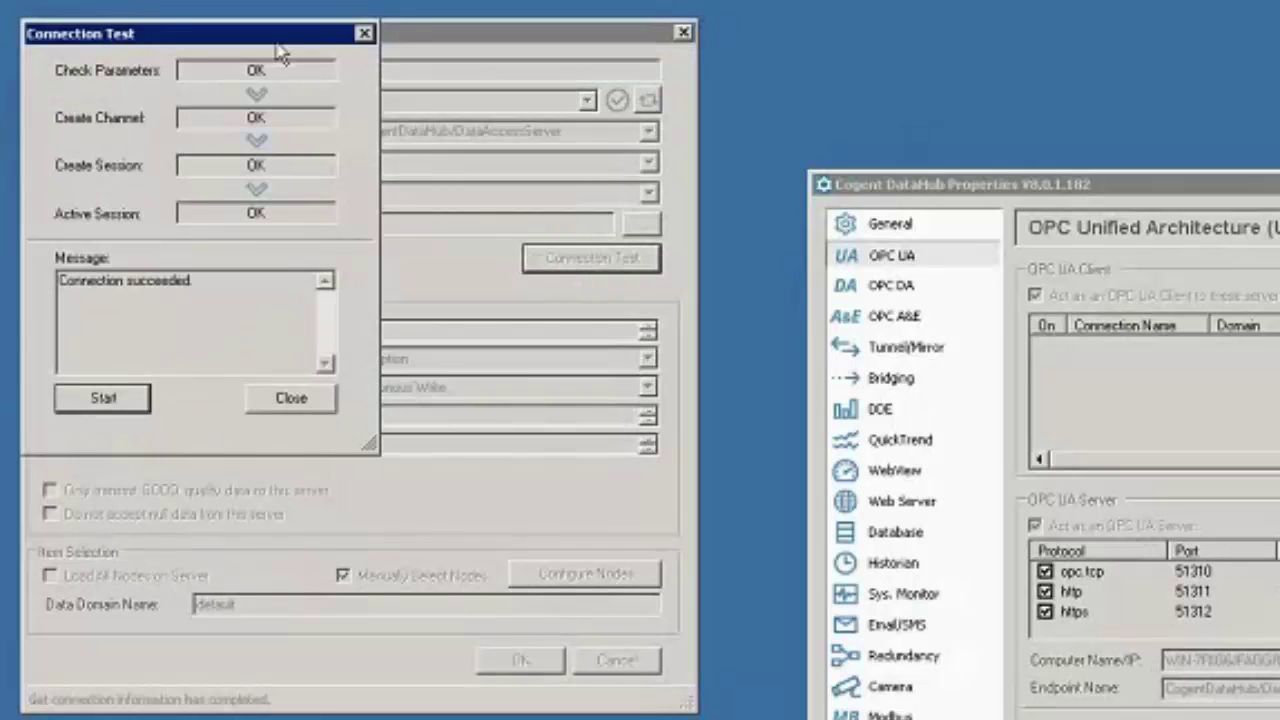
left_click(291, 398)
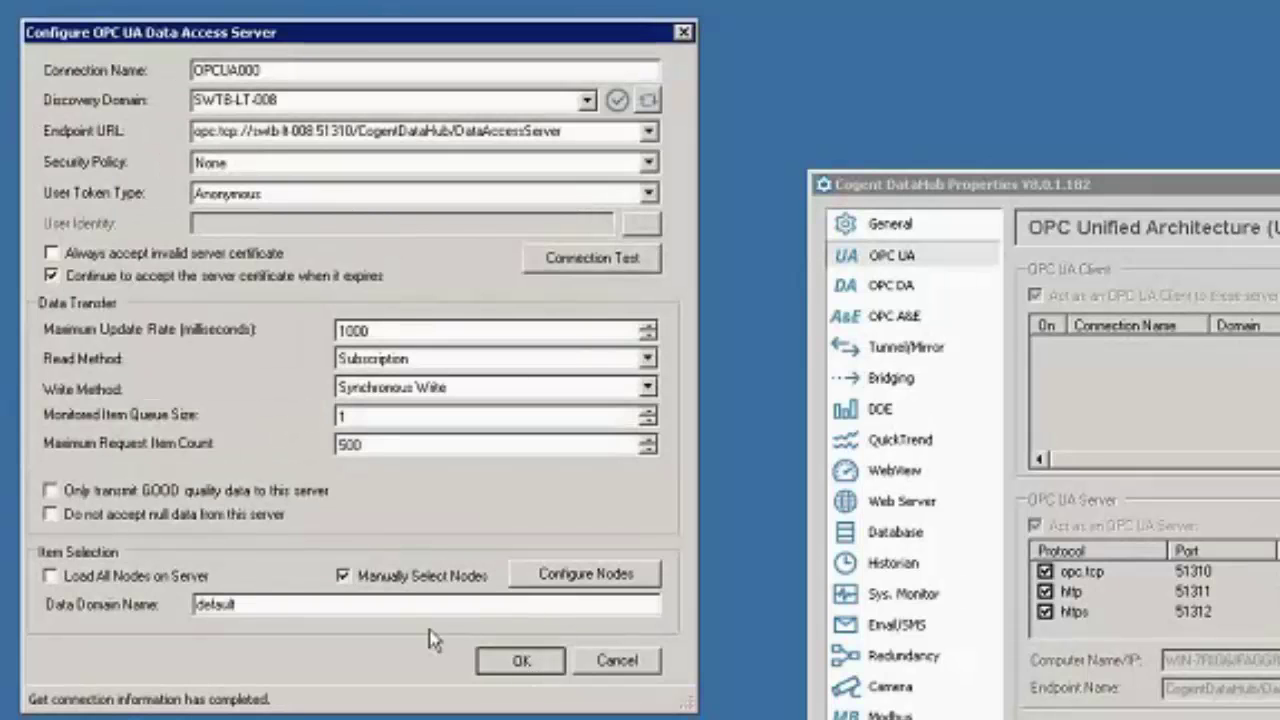
left_click(50, 576)
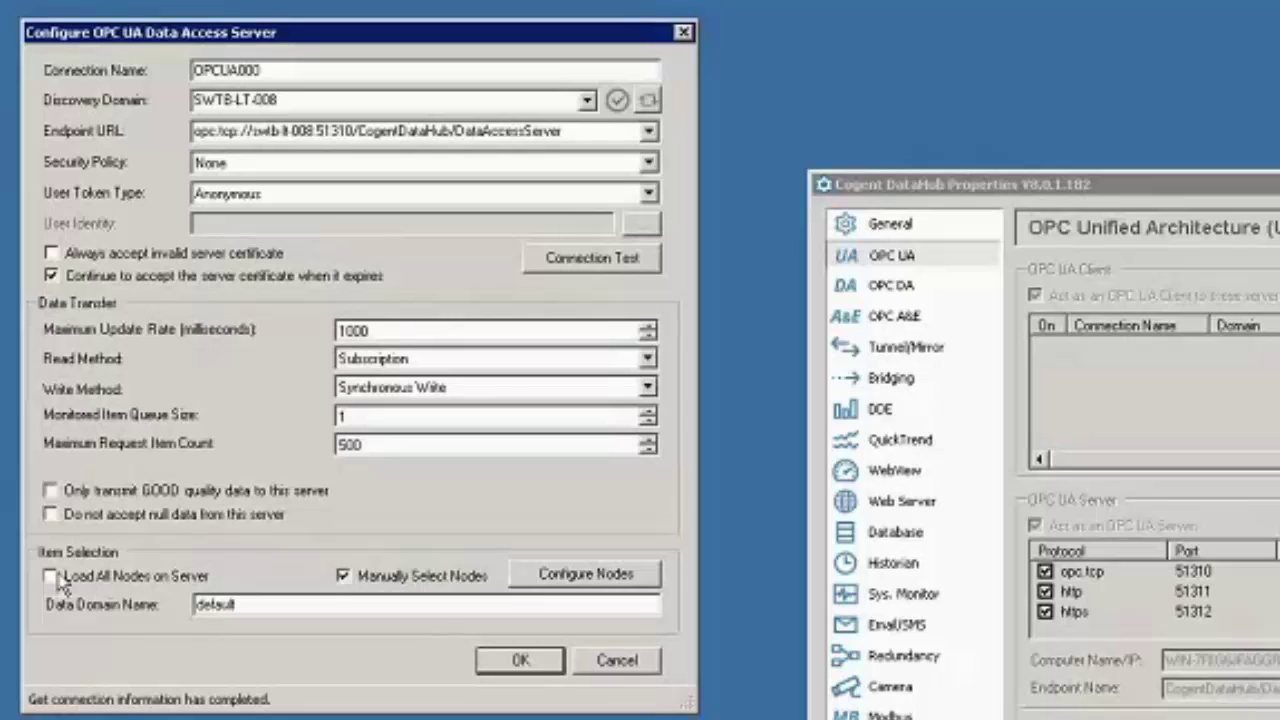
left_click(343, 576)
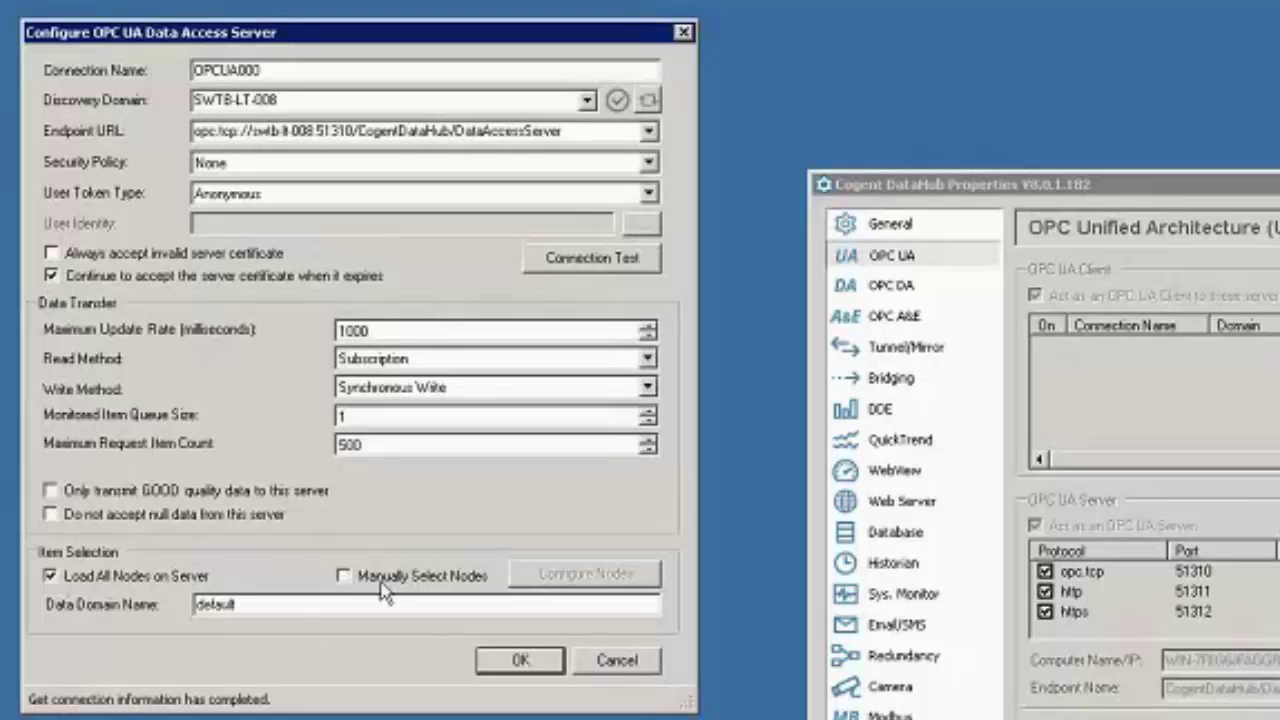
left_click(516, 661)
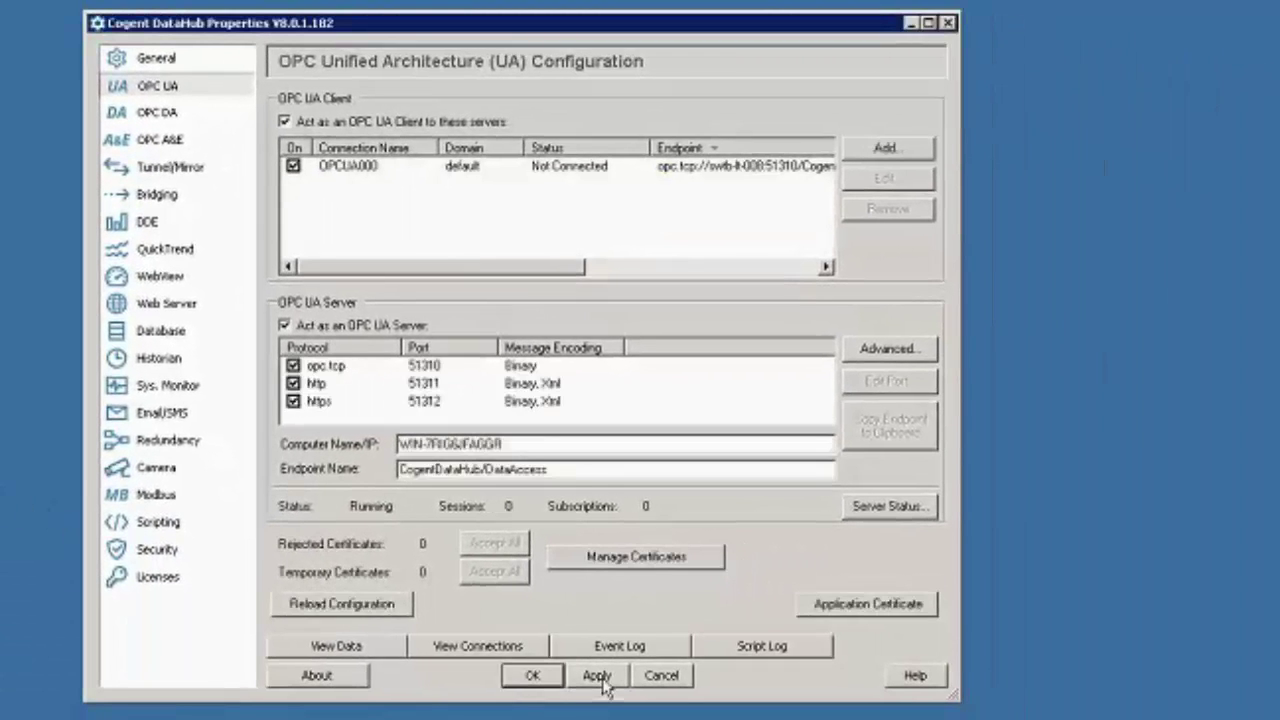
Apply to start OPCUA000, then browse the default domain's TOPServer branch in View Data.
left_click(588, 170)
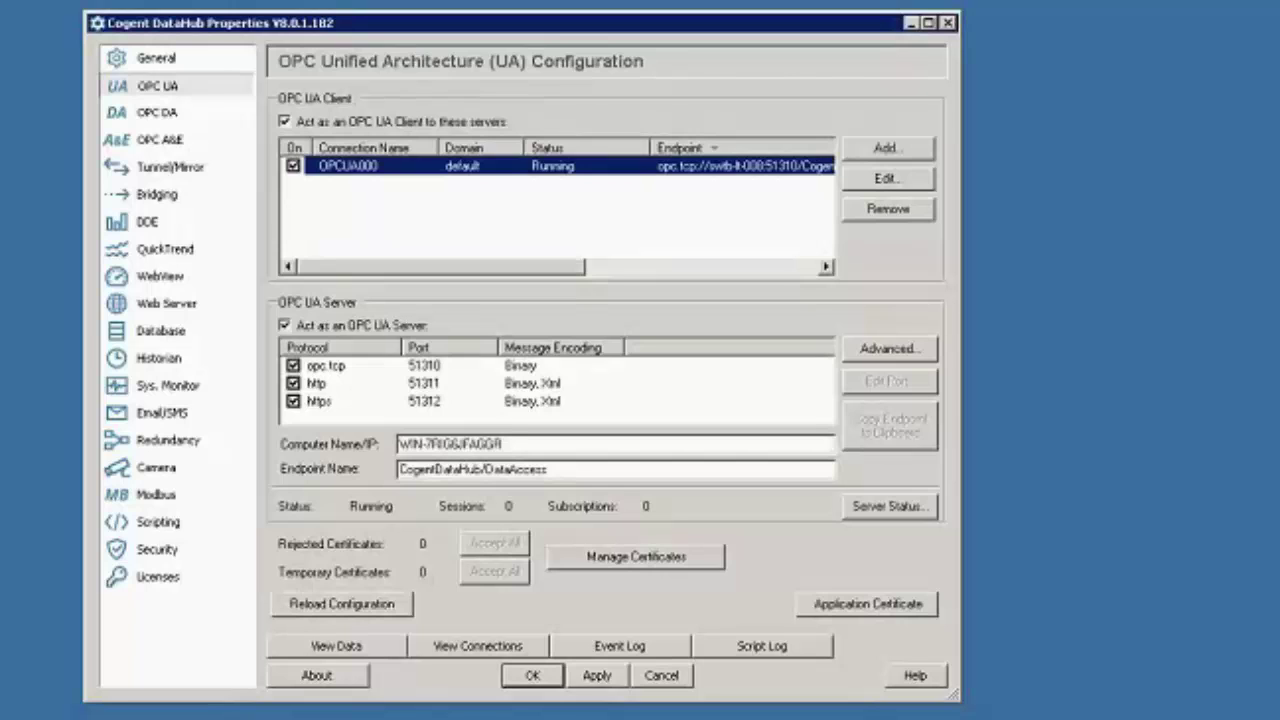
left_click(336, 645)
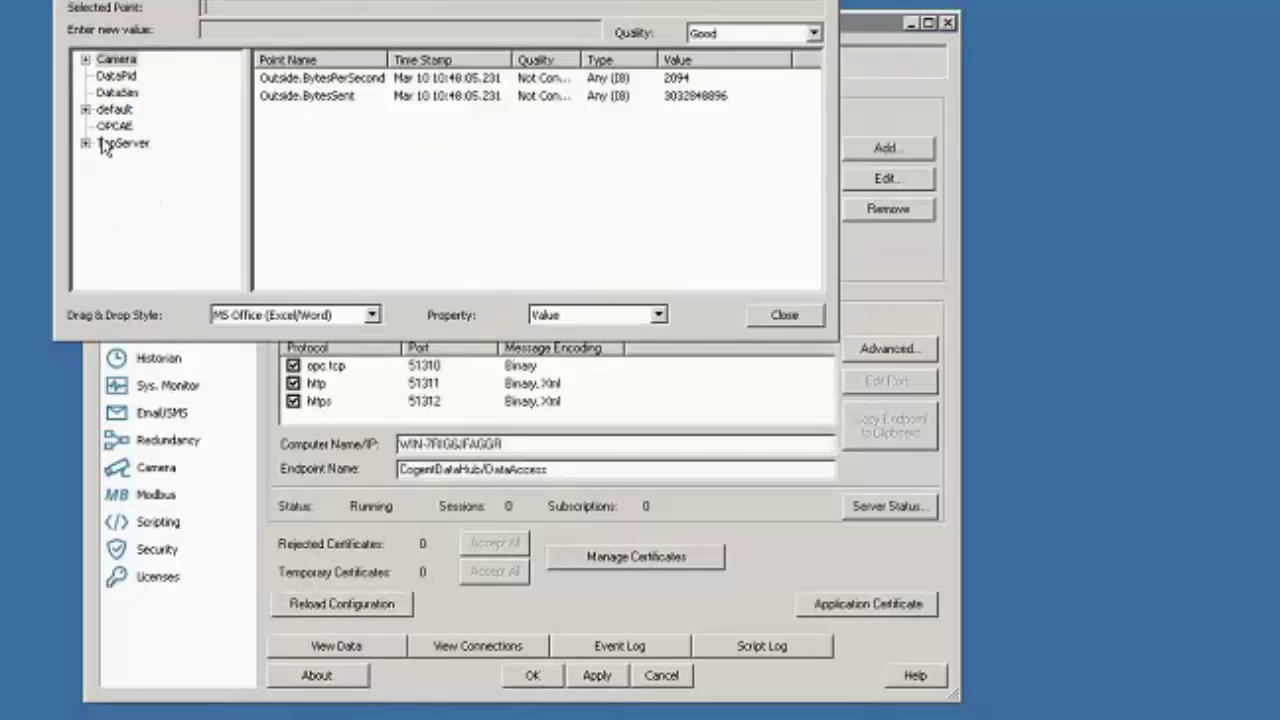
left_click(88, 109)
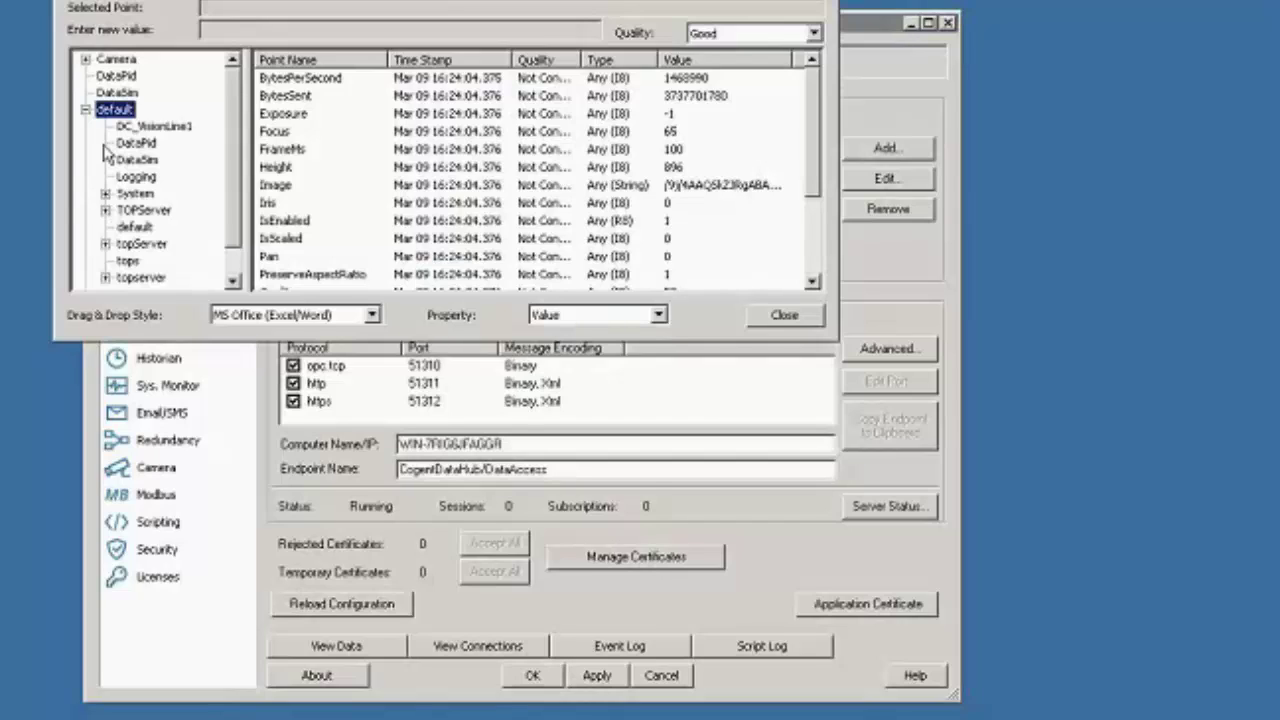
scroll(112, 218, "down", 1)
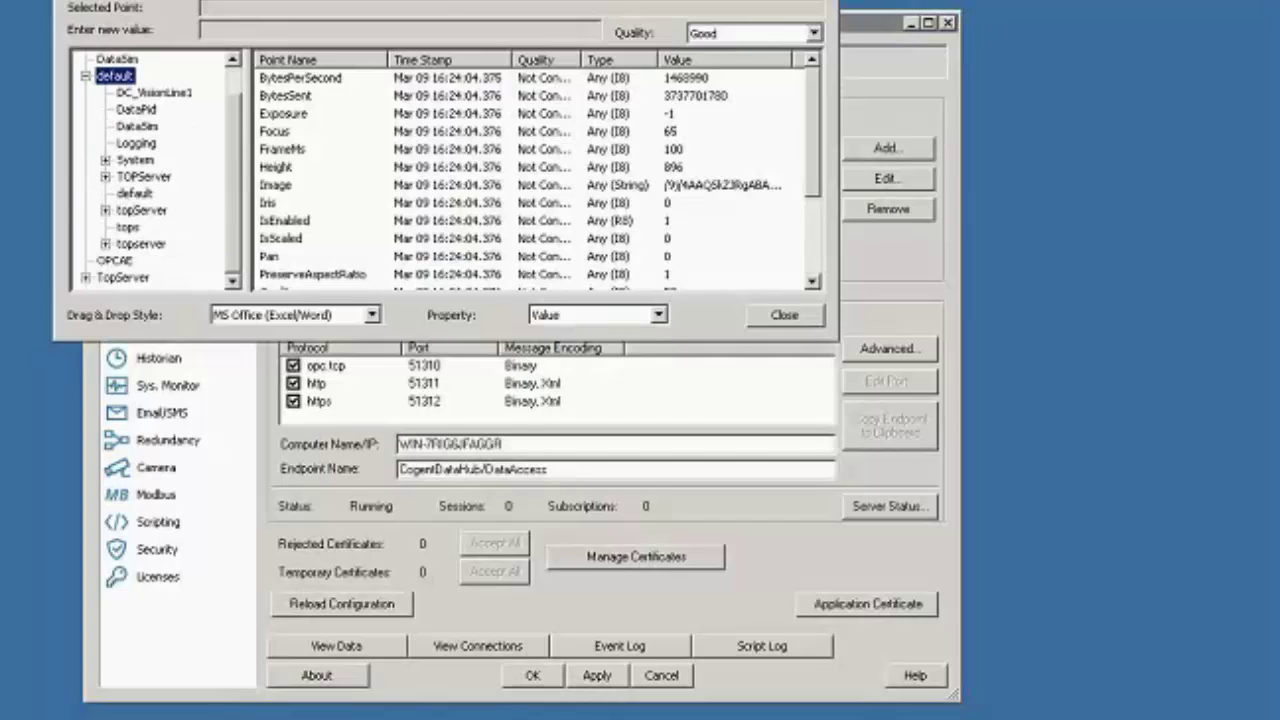
double_click(118, 179)
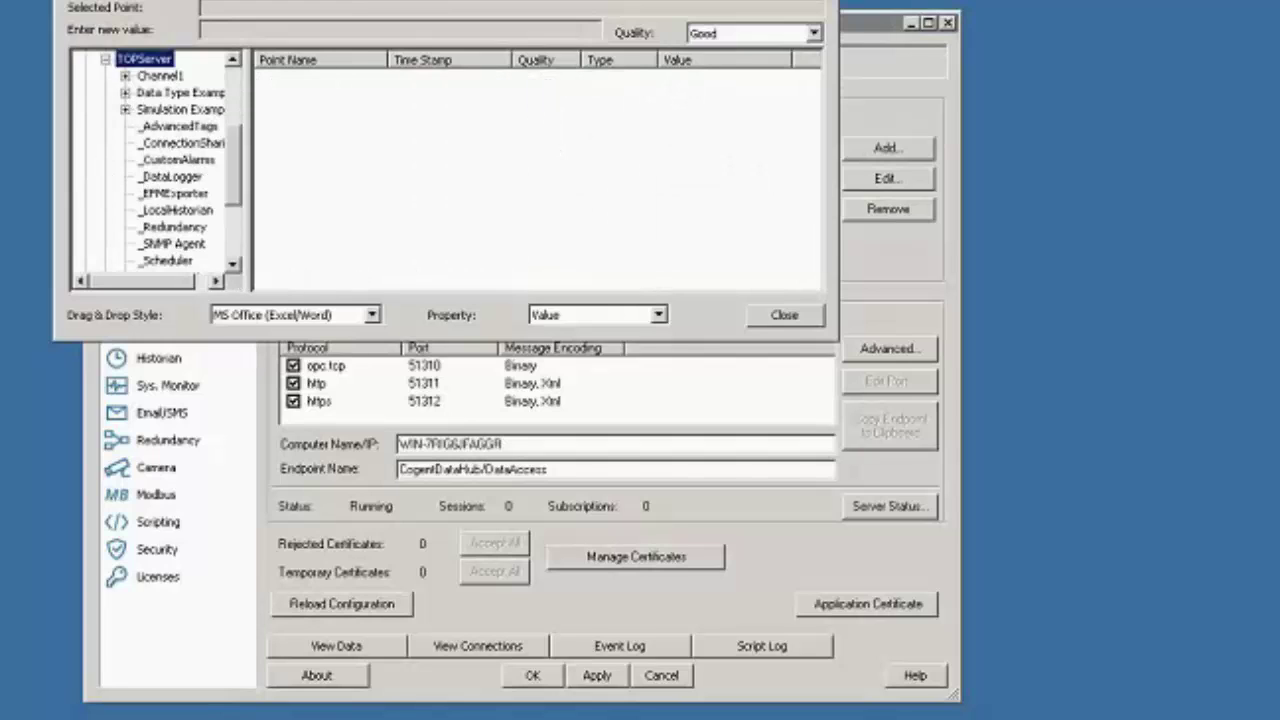
Enlarge the data browser, check the Channel1 > Device1 tags show Good quality, and close it.
left_click(843, 356)
left_click(336, 646)
left_click_drag(836, 340, 1137, 612)
left_click(126, 228)
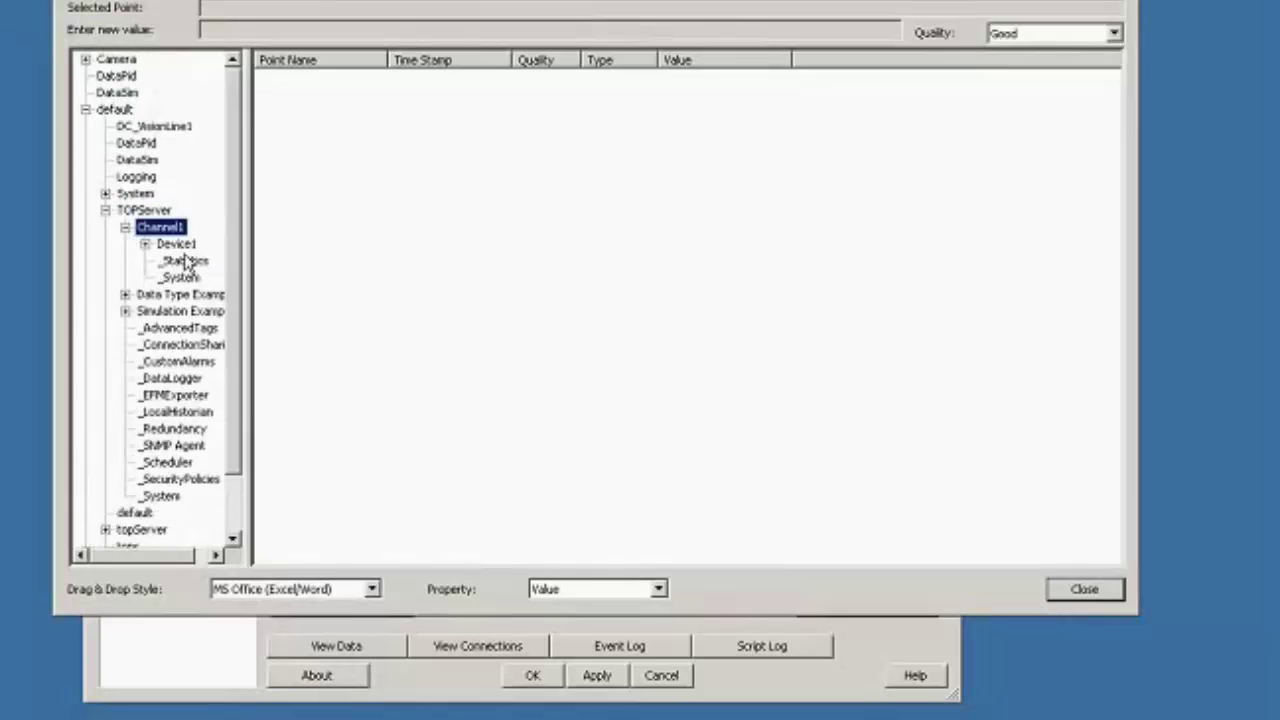
left_click(176, 244)
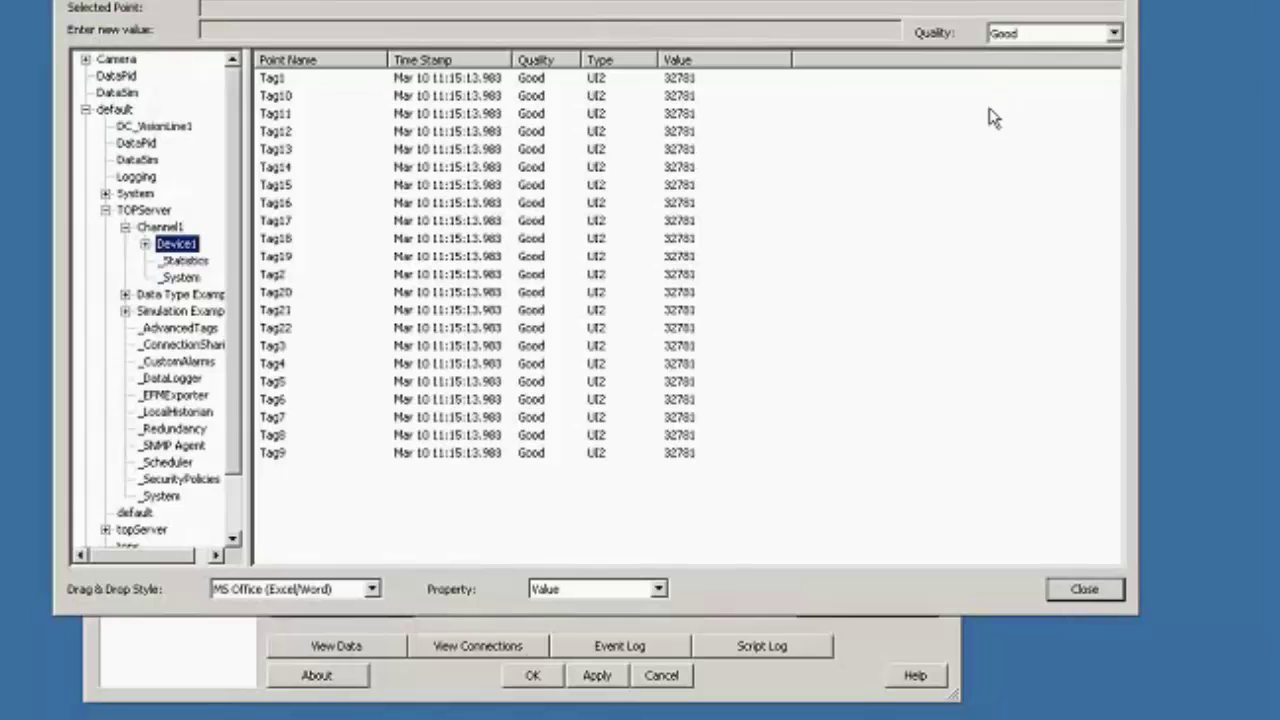
key("alt+F4")
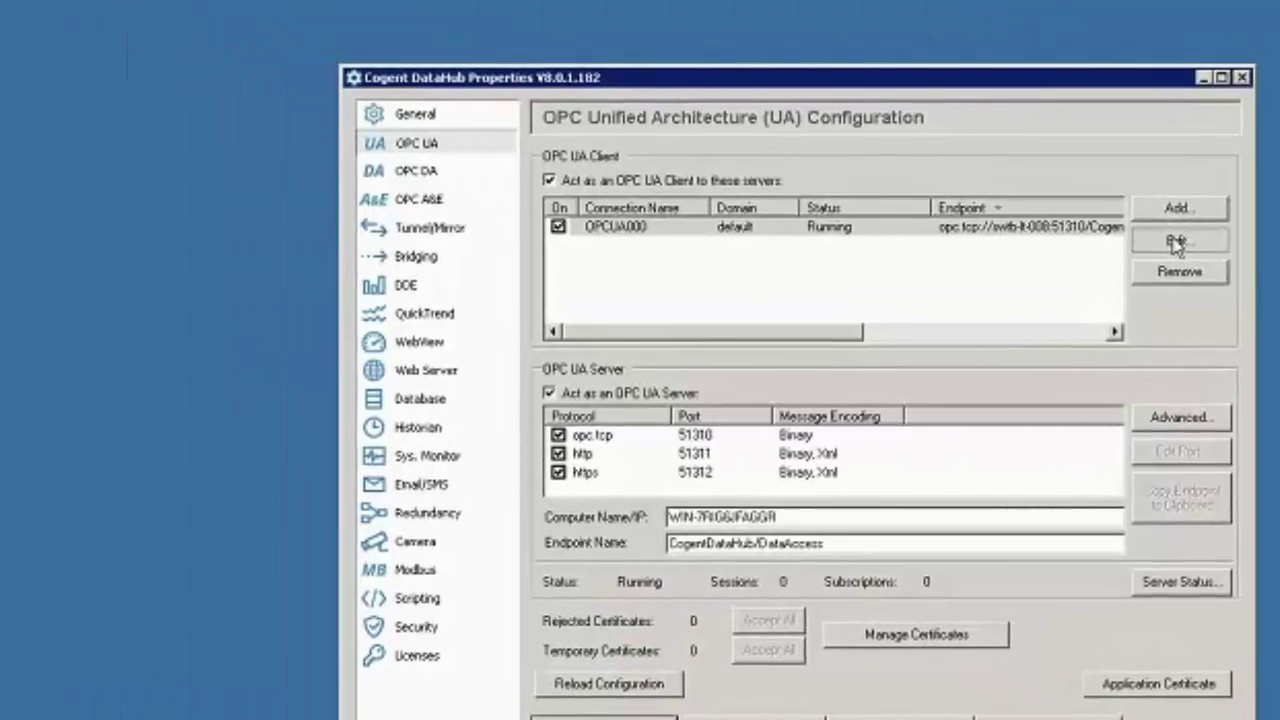
Edit OPCUA000 to use Basic128Rsa15 security and My Certificate user token, then run a connection test.
left_click(884, 177)
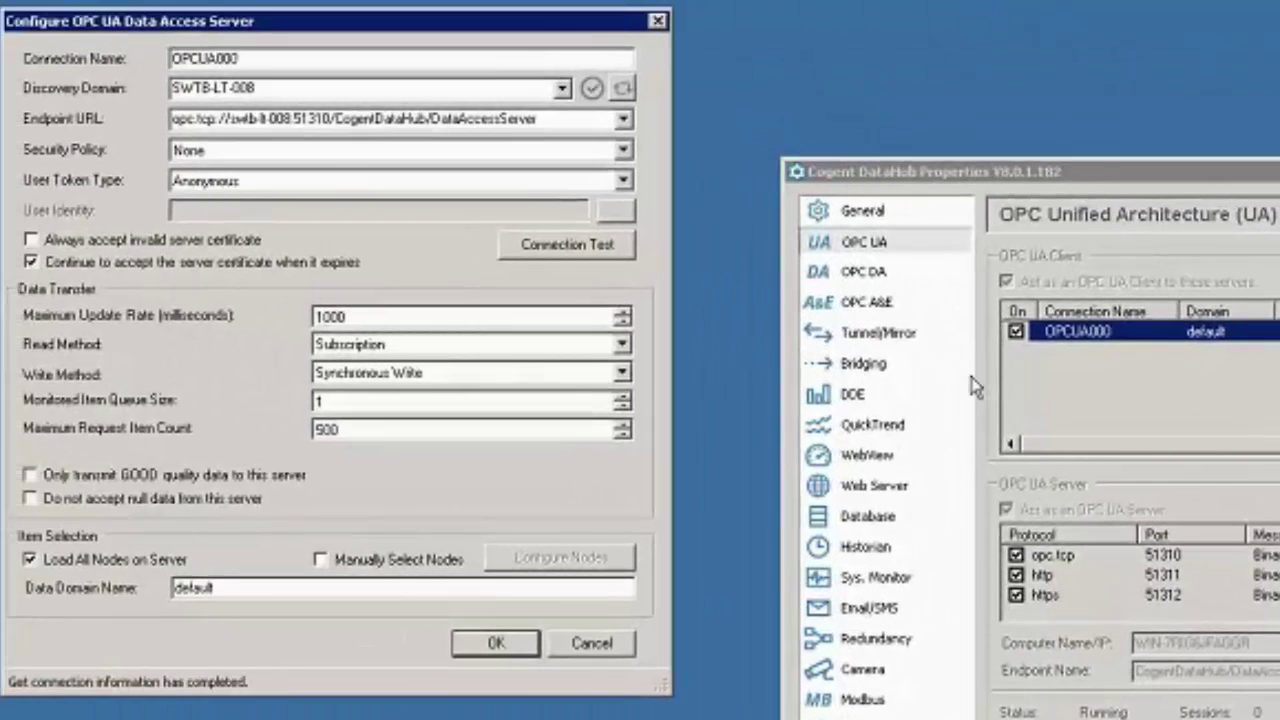
left_click(622, 150)
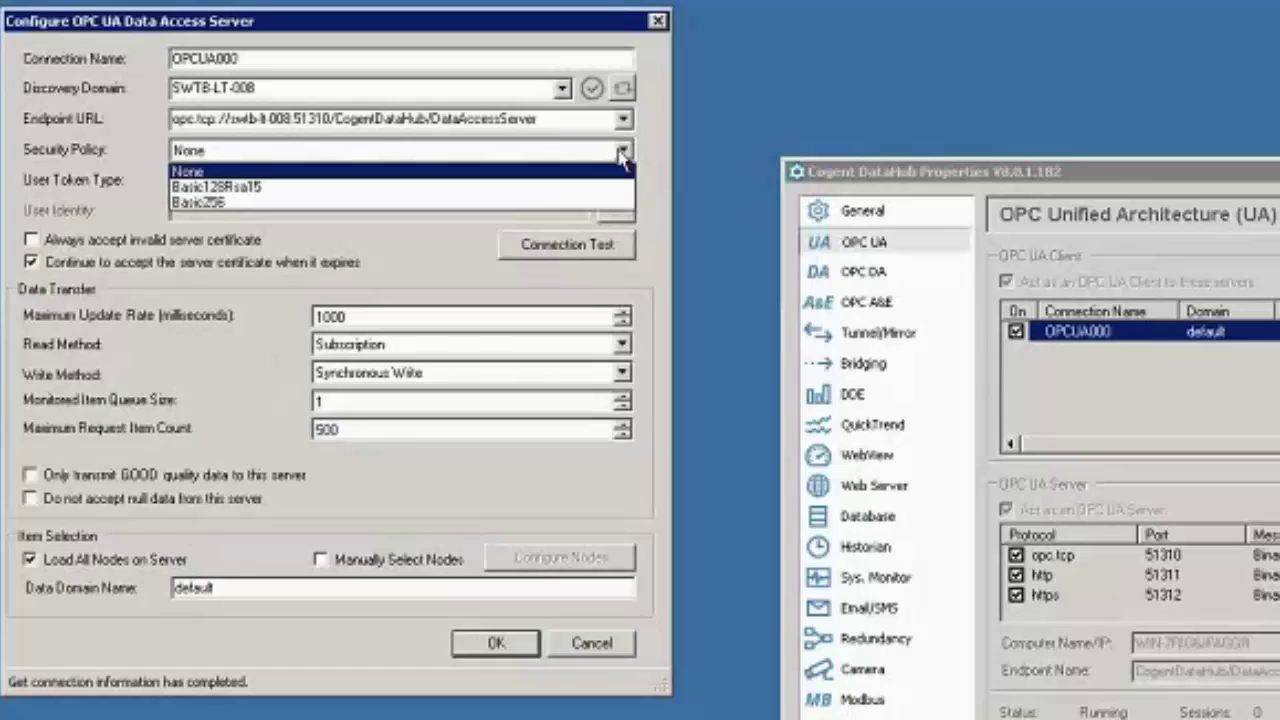
left_click(329, 192)
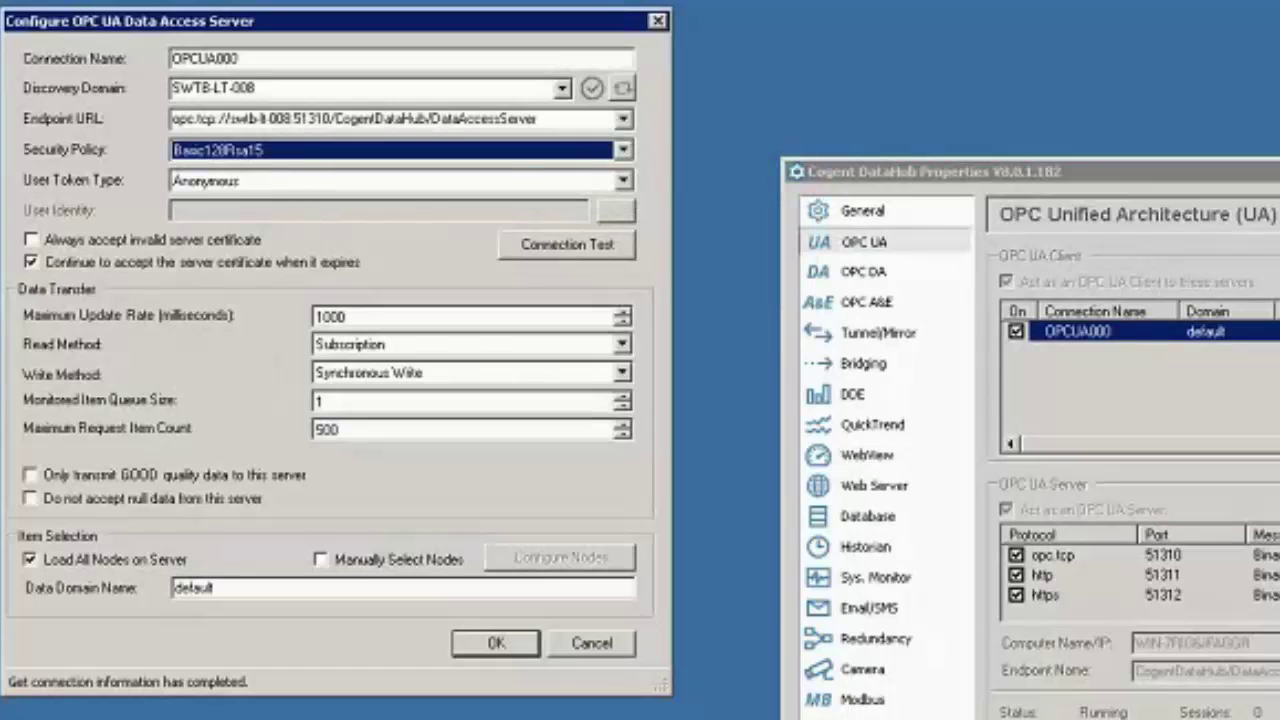
left_click(224, 184)
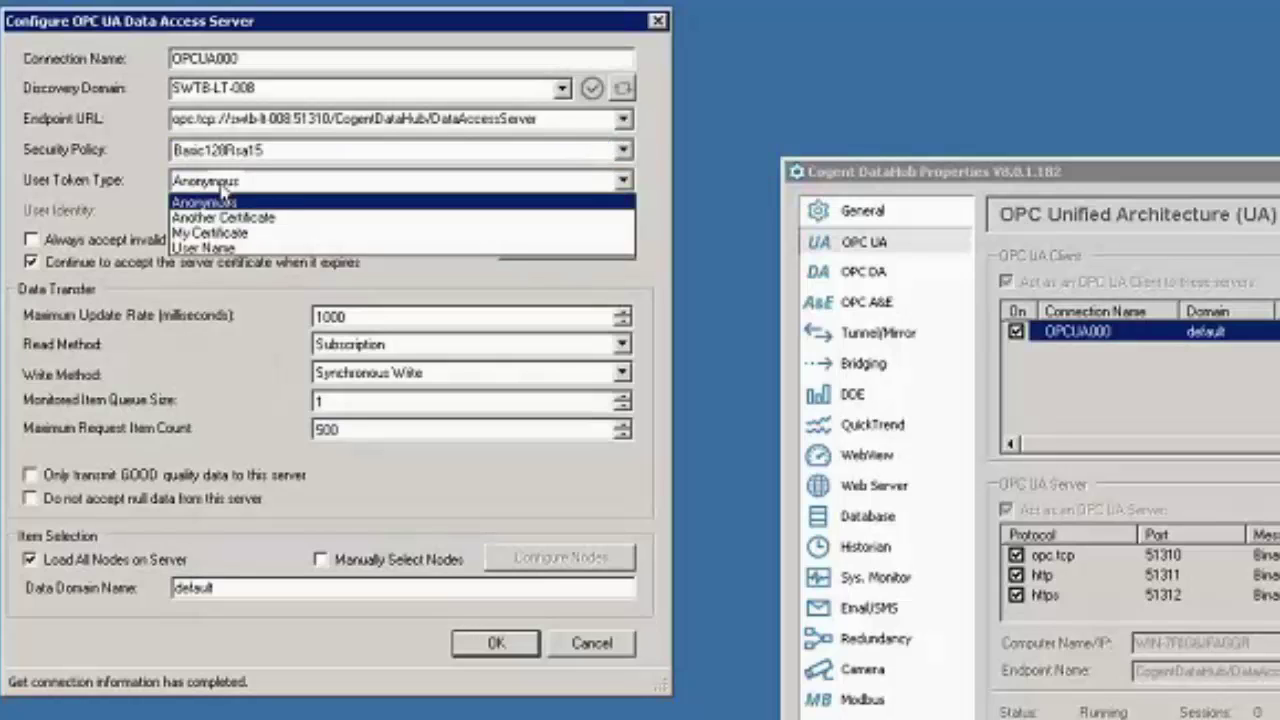
left_click(250, 235)
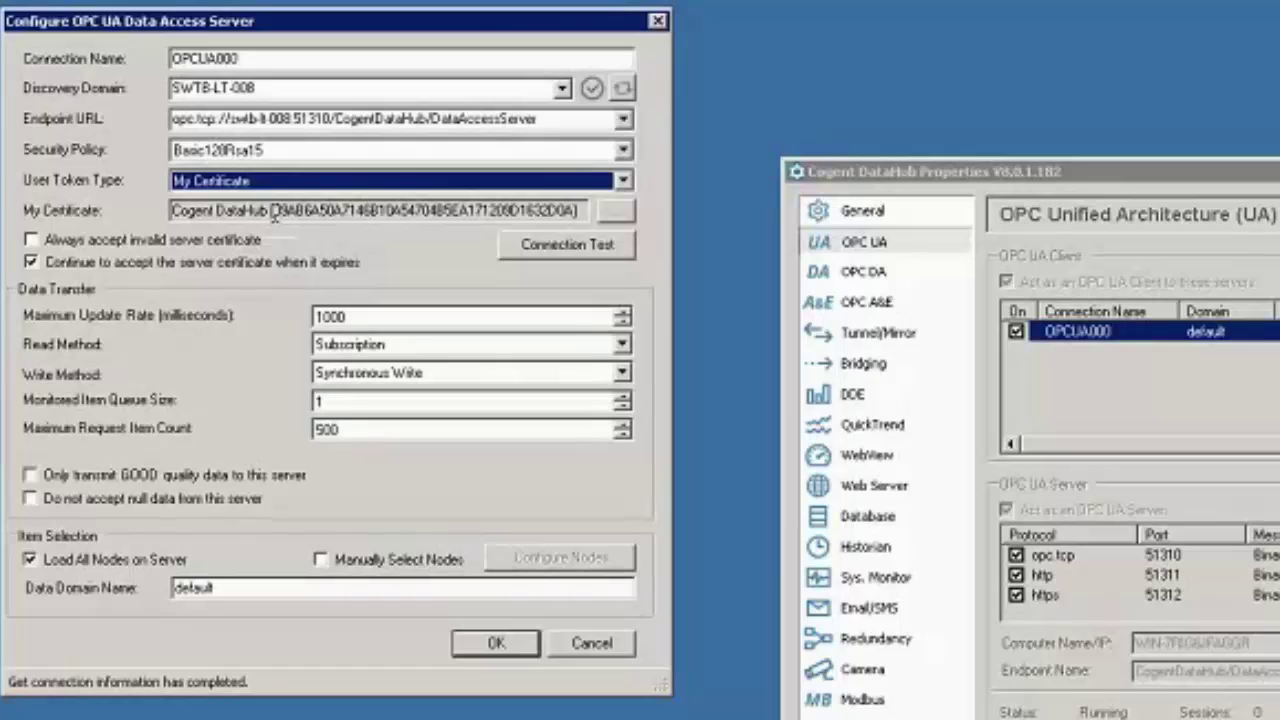
left_click(565, 250)
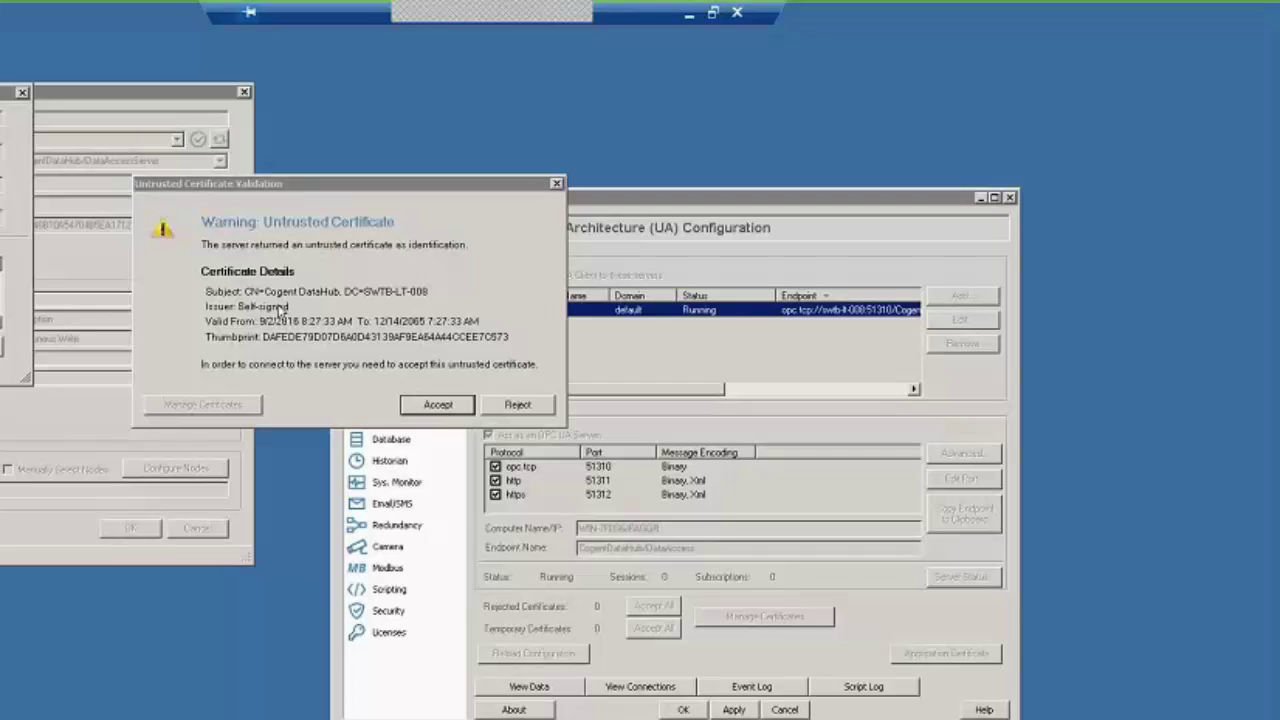
Accept the server's untrusted certificate and bring up the server machine's DataHub Properties.
left_click(448, 407)
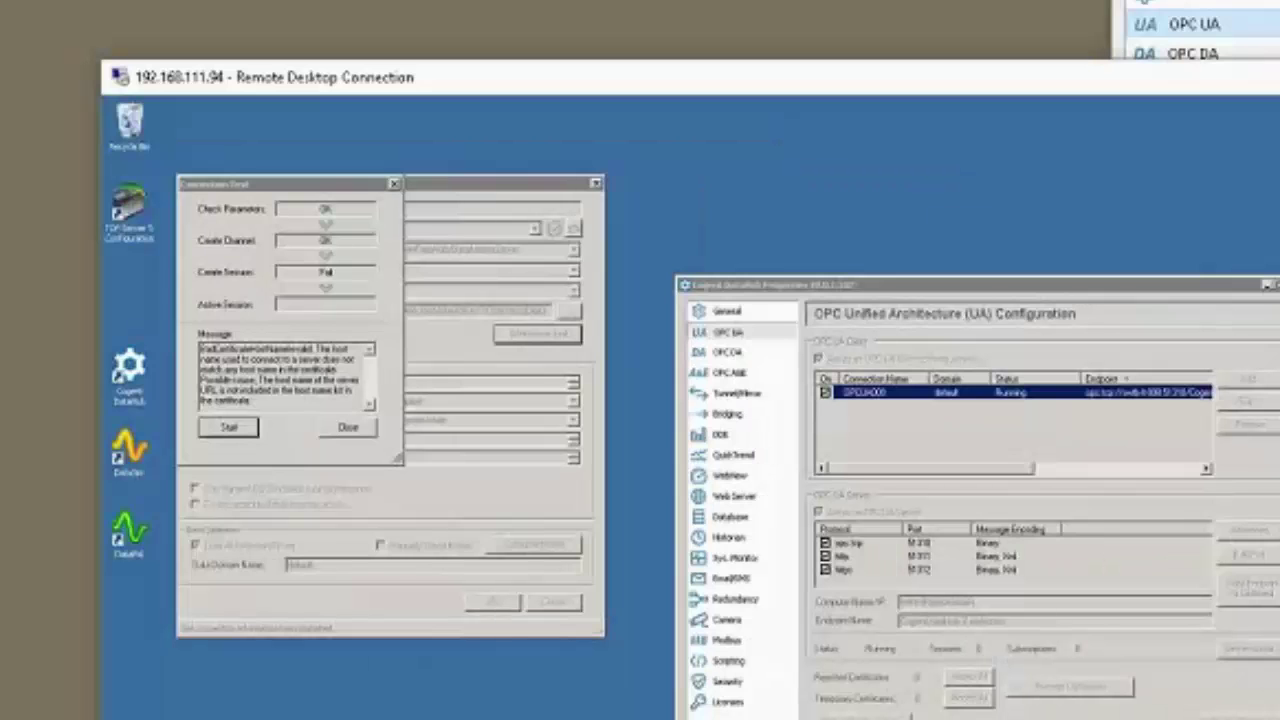
left_click(1095, 66)
left_click(1140, 24)
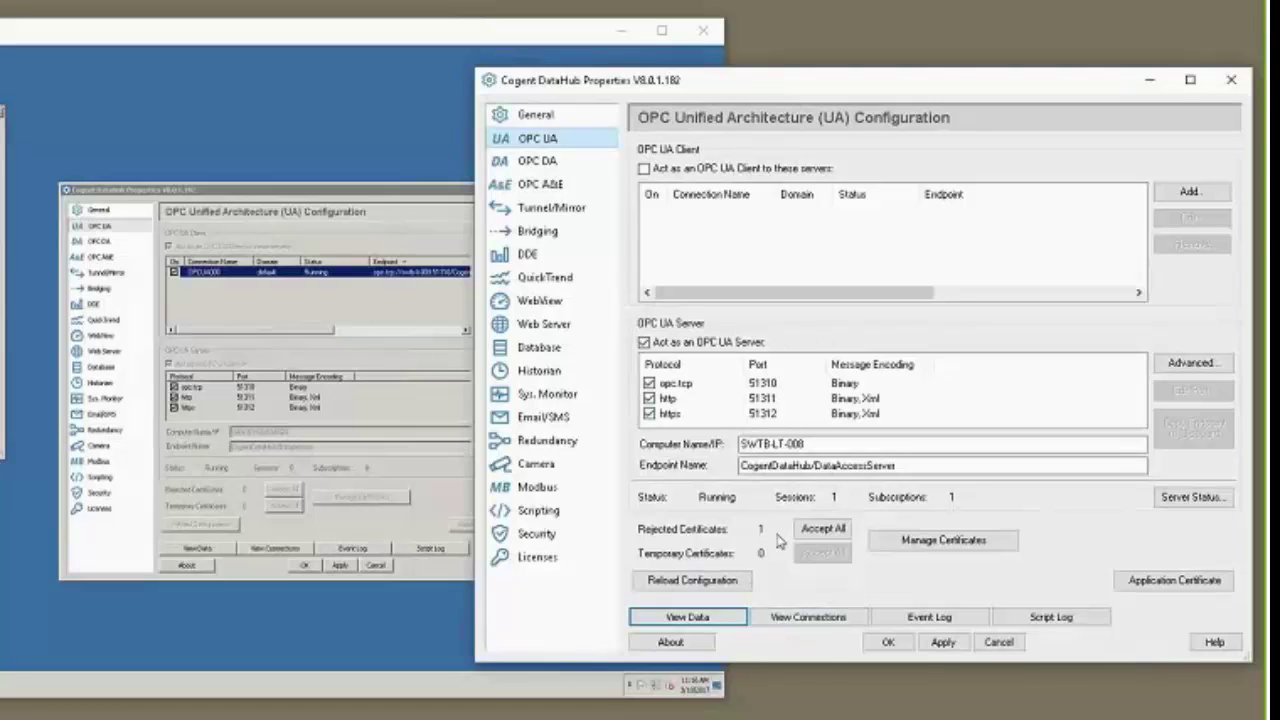
In Manage Certificates, accept the rejected Cogent DataHub certificate and close the dialog.
left_click(925, 558)
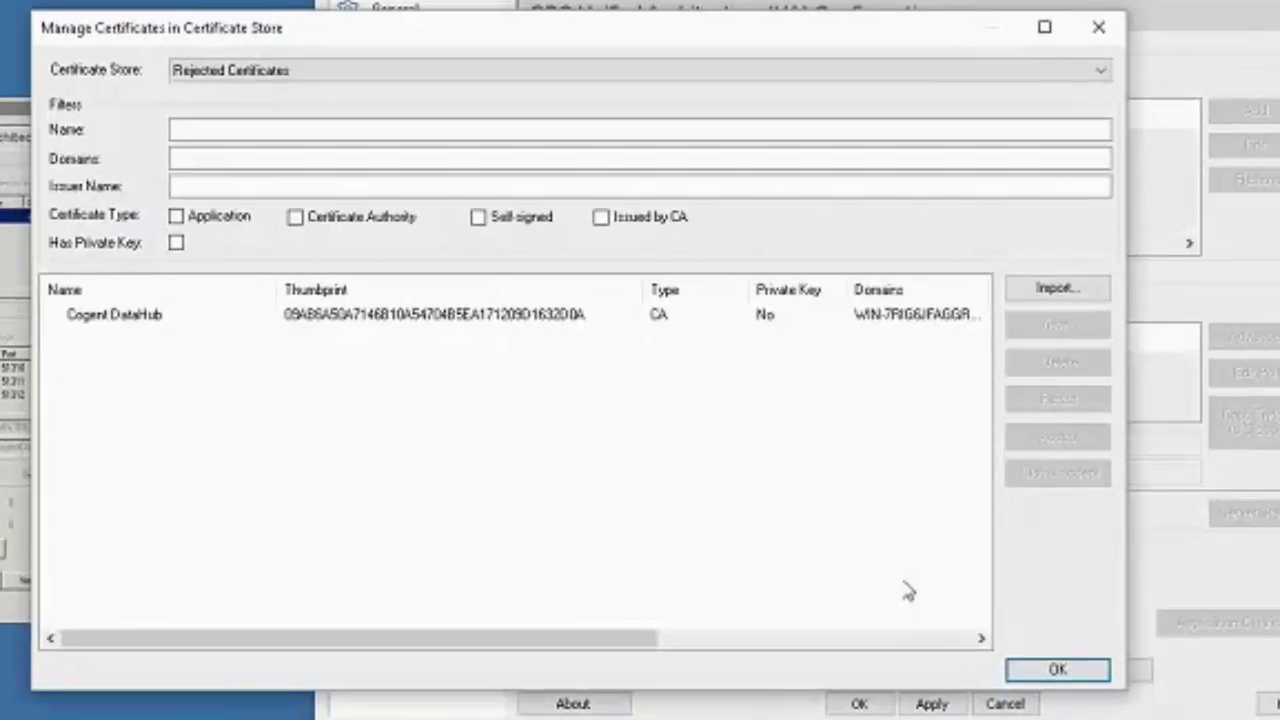
left_click(477, 314)
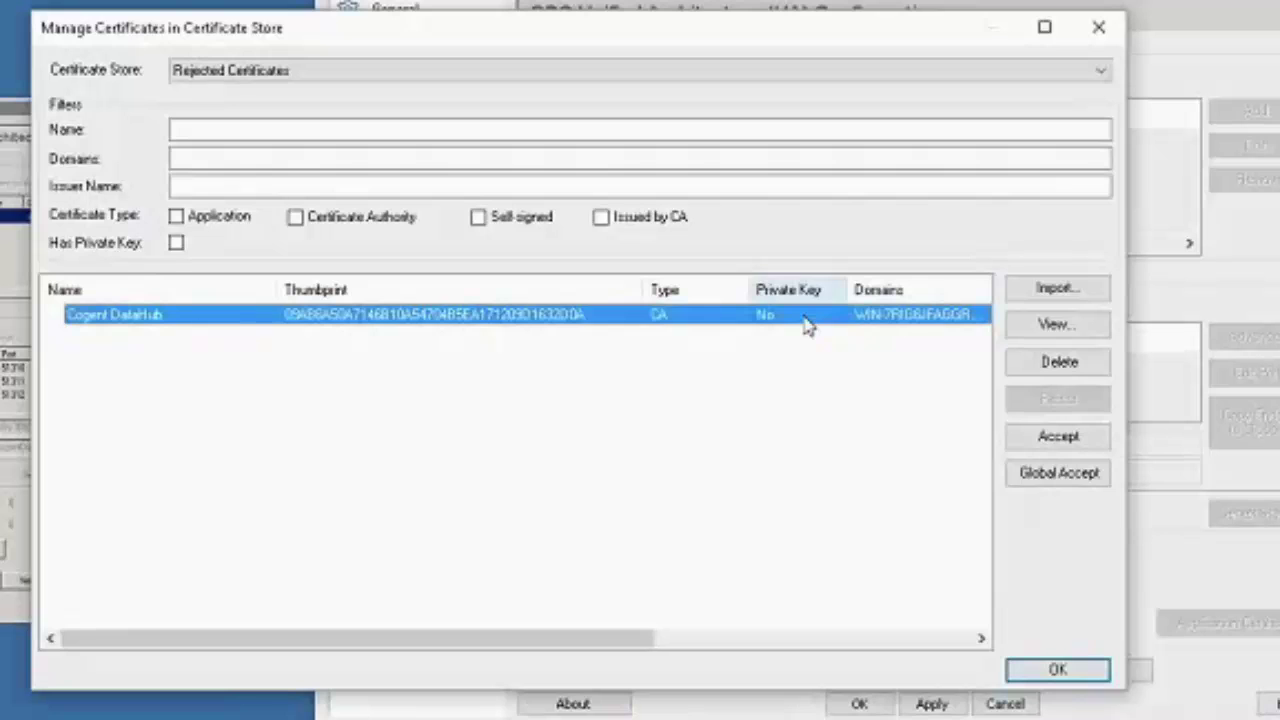
left_click(1085, 437)
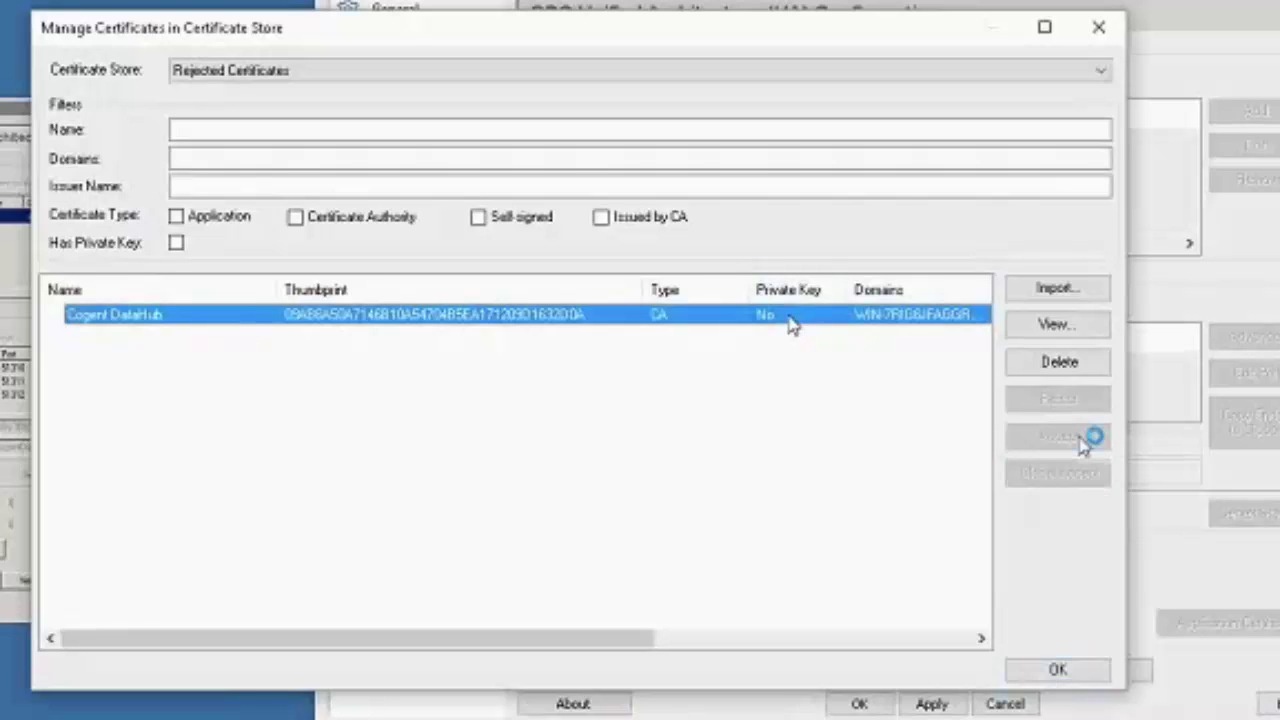
left_click(1057, 670)
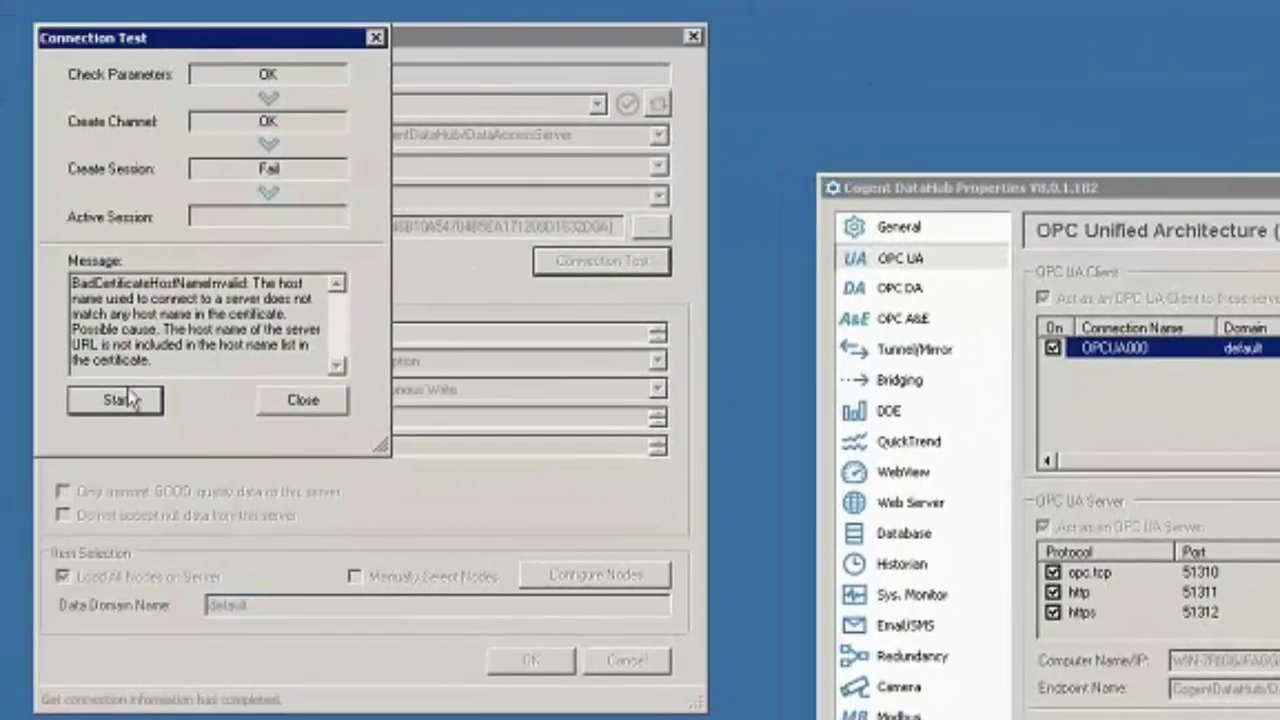
Rerun the connection test successfully, then save and apply the secured OPCUA000 settings.
left_click(128, 399)
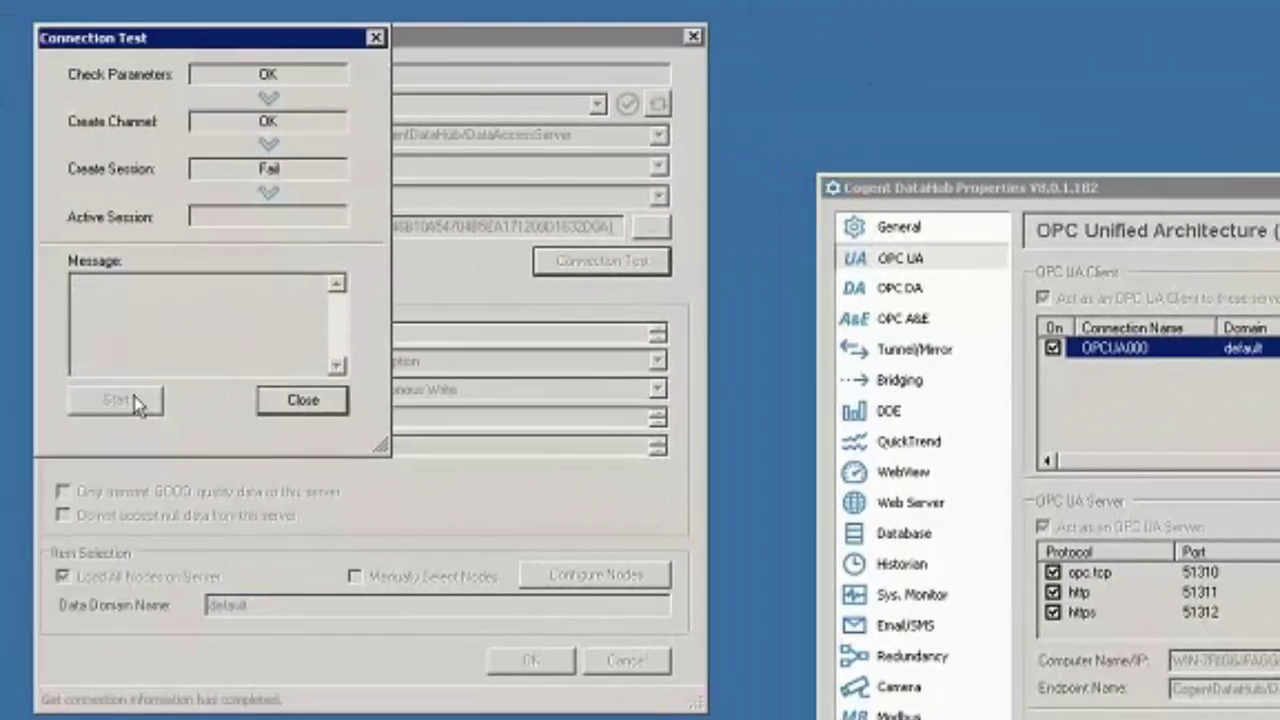
left_click(302, 400)
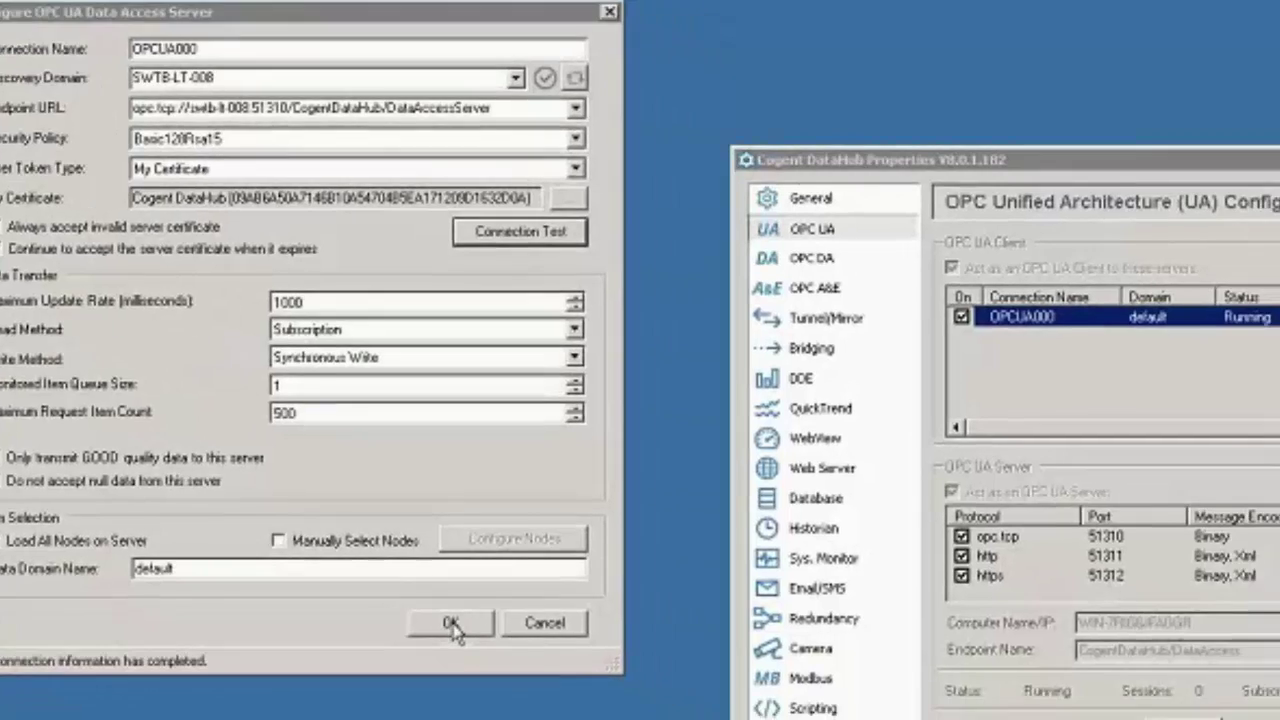
left_click(531, 661)
left_click(803, 661)
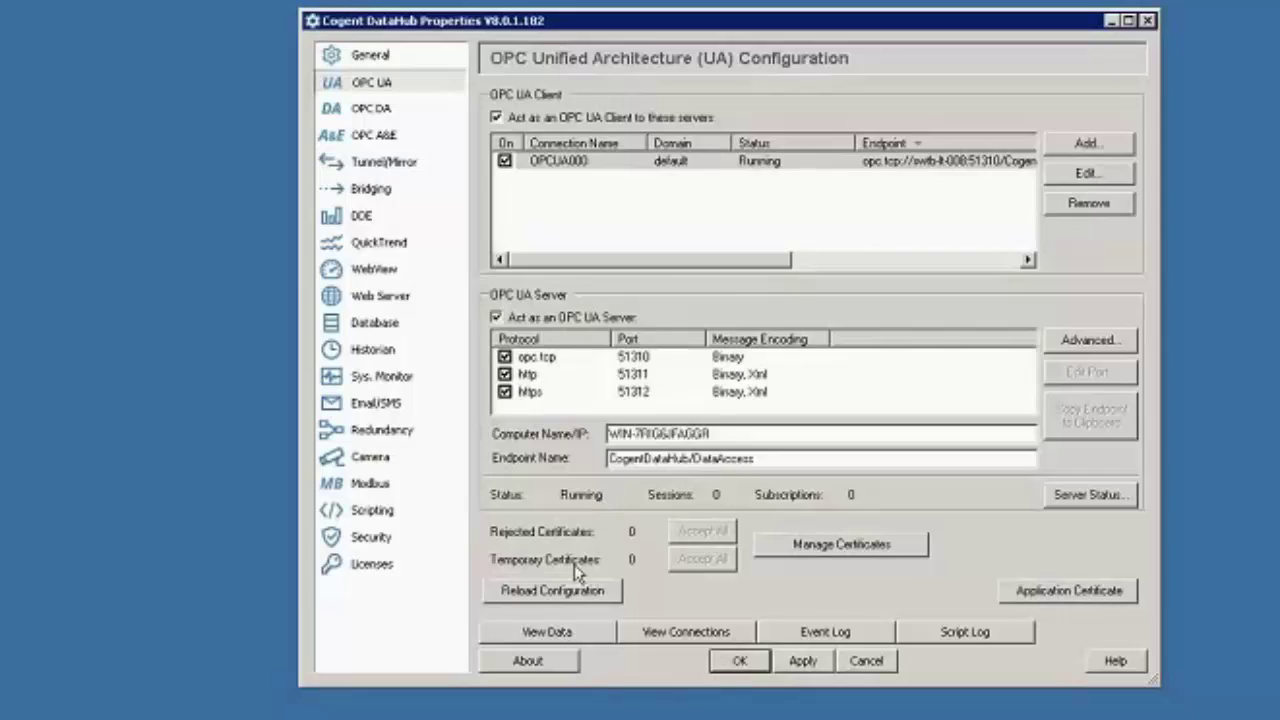
Check default > TOPServer > Channel1 > Device1 tags read Good in the data browser, then close it.
left_click(547, 631)
left_click(301, 106)
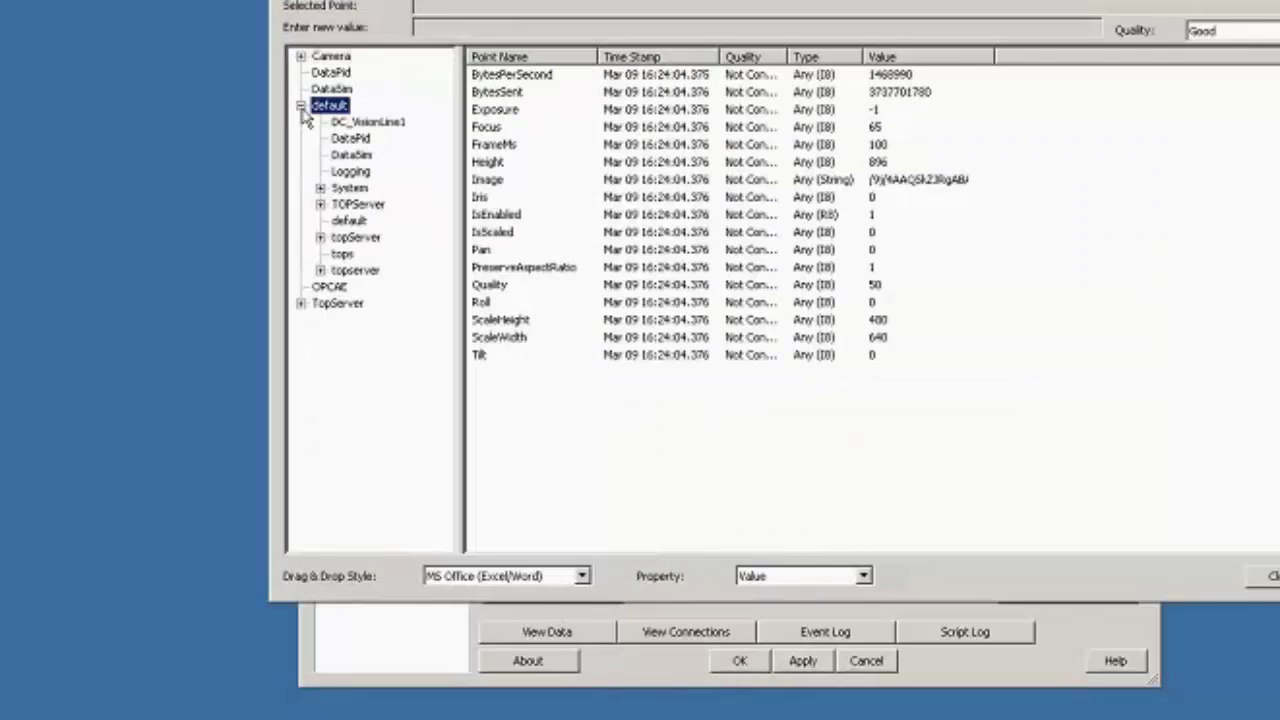
left_click(320, 204)
left_click(340, 221)
left_click(392, 238)
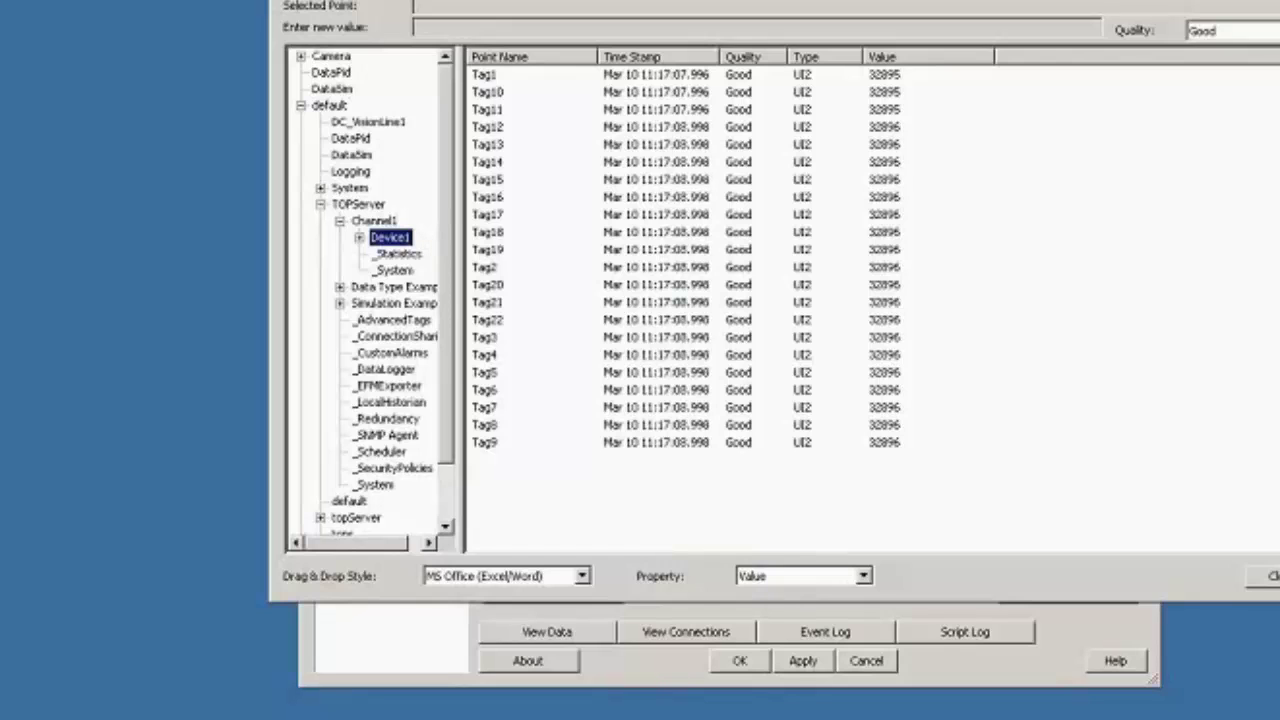
key("alt+F4")
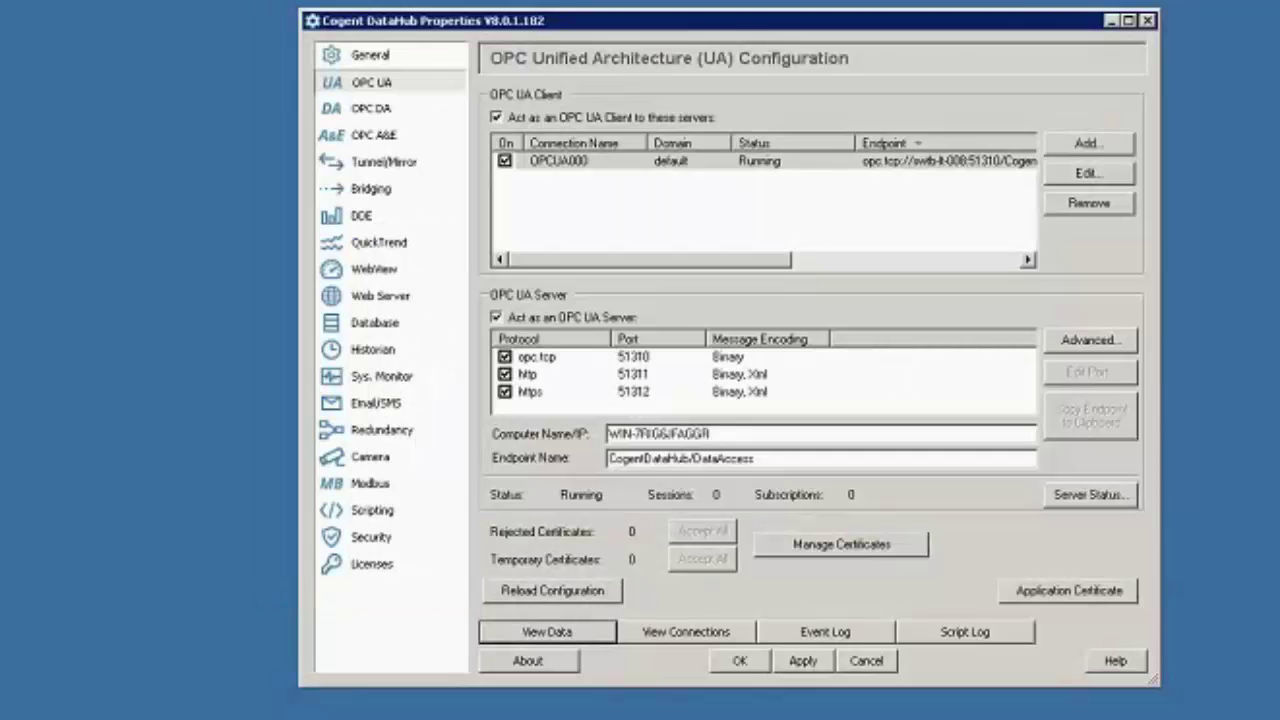
Switch off the OPCUA000 connection and apply, disconnecting it.
left_click(831, 546)
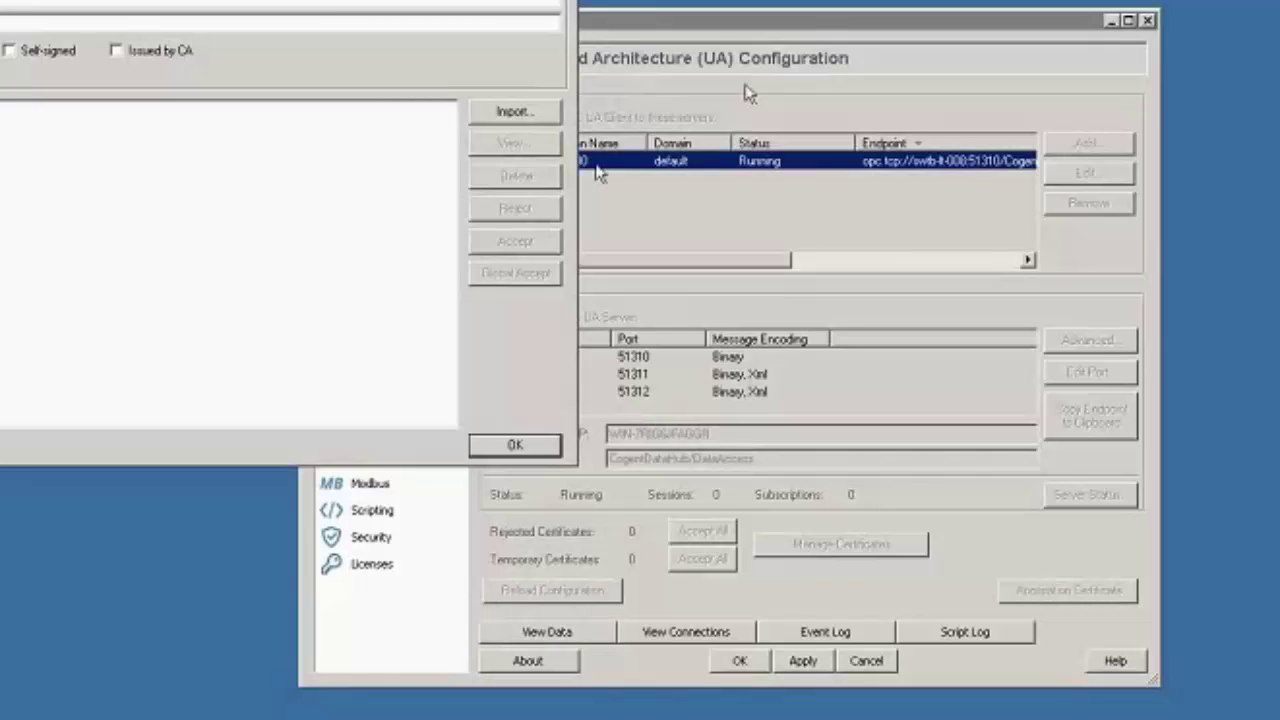
left_click(516, 446)
left_click(505, 161)
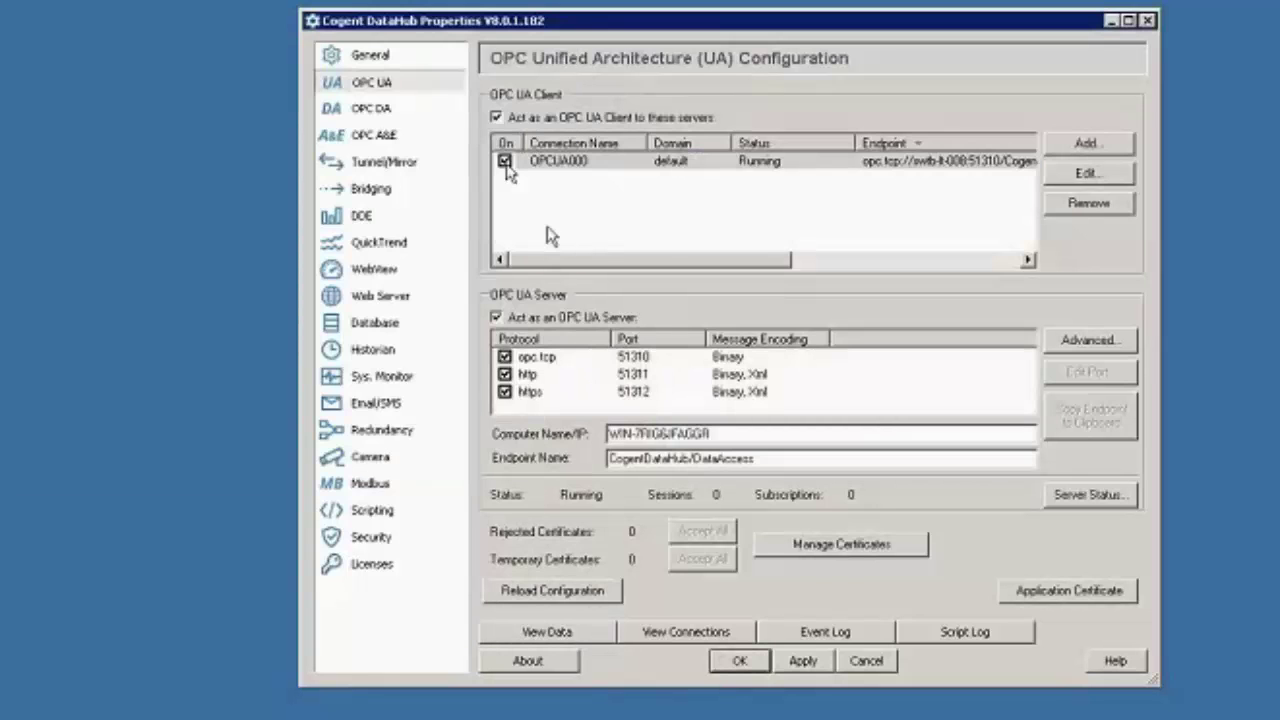
left_click(806, 664)
Delete the Cogent DataHub certificate from the OPC UA Private Certificates store.
left_click(838, 557)
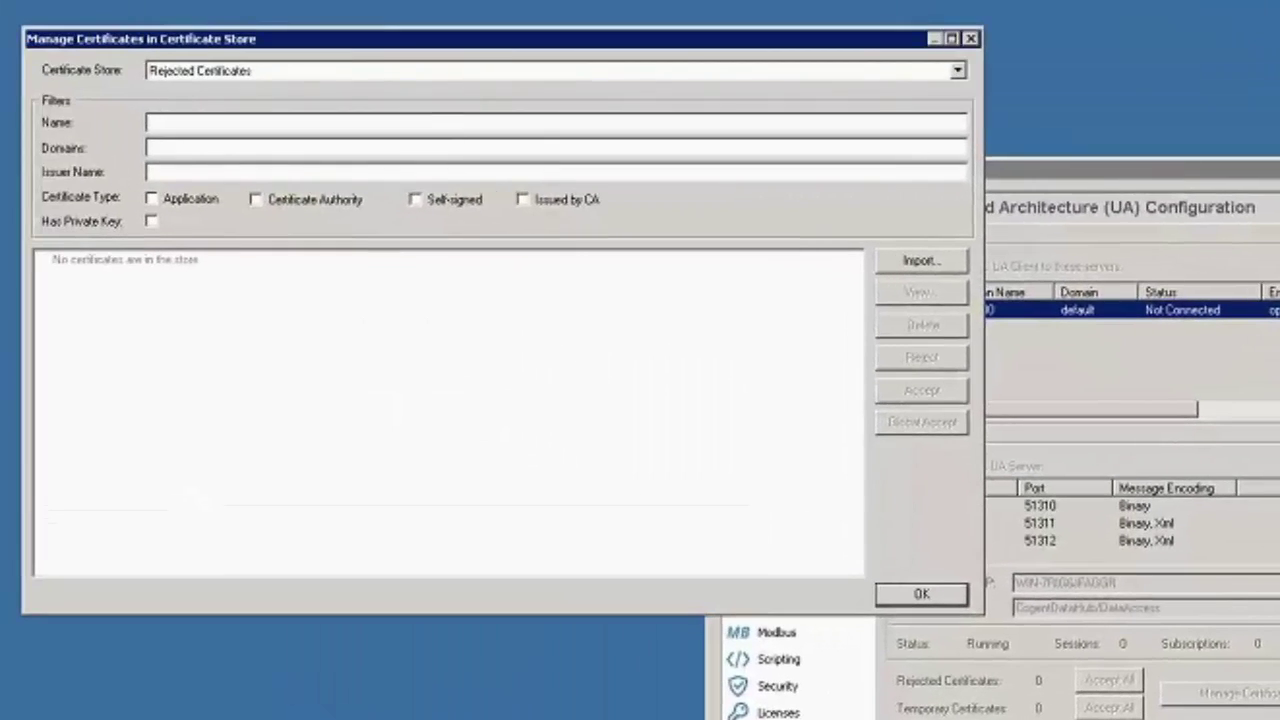
left_click(275, 71)
left_click(275, 116)
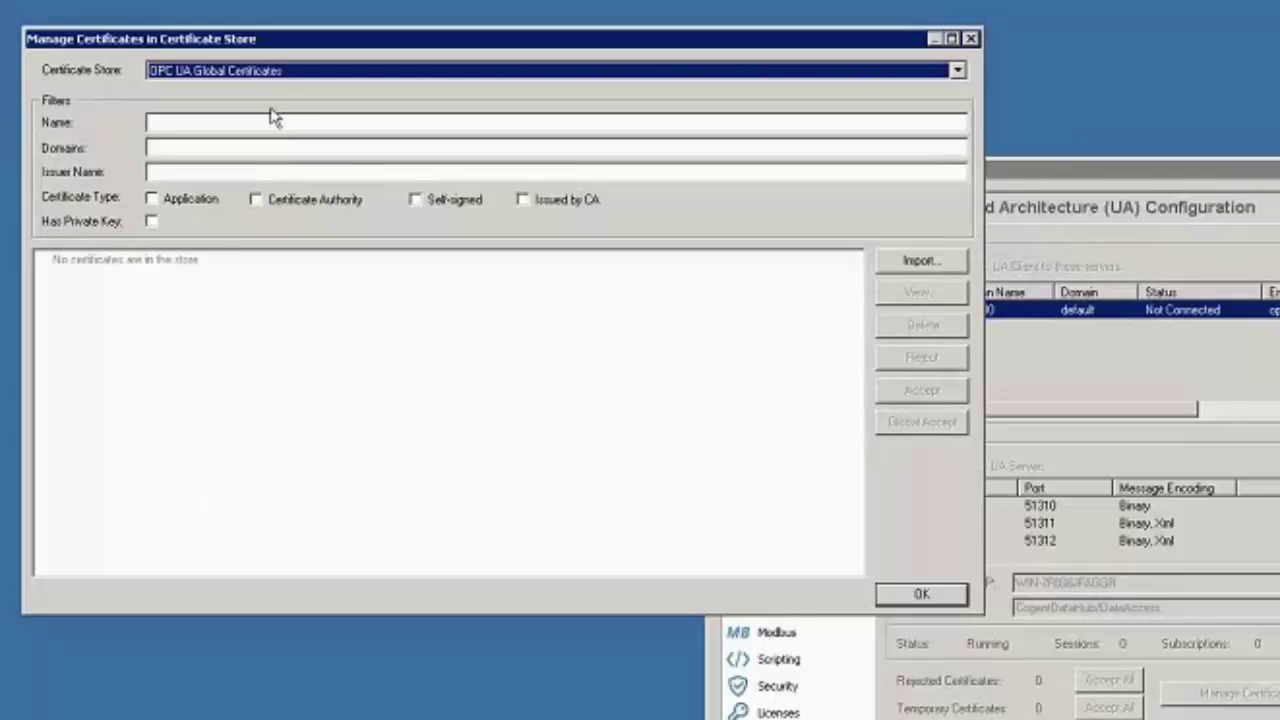
key("Down")
left_click(627, 280)
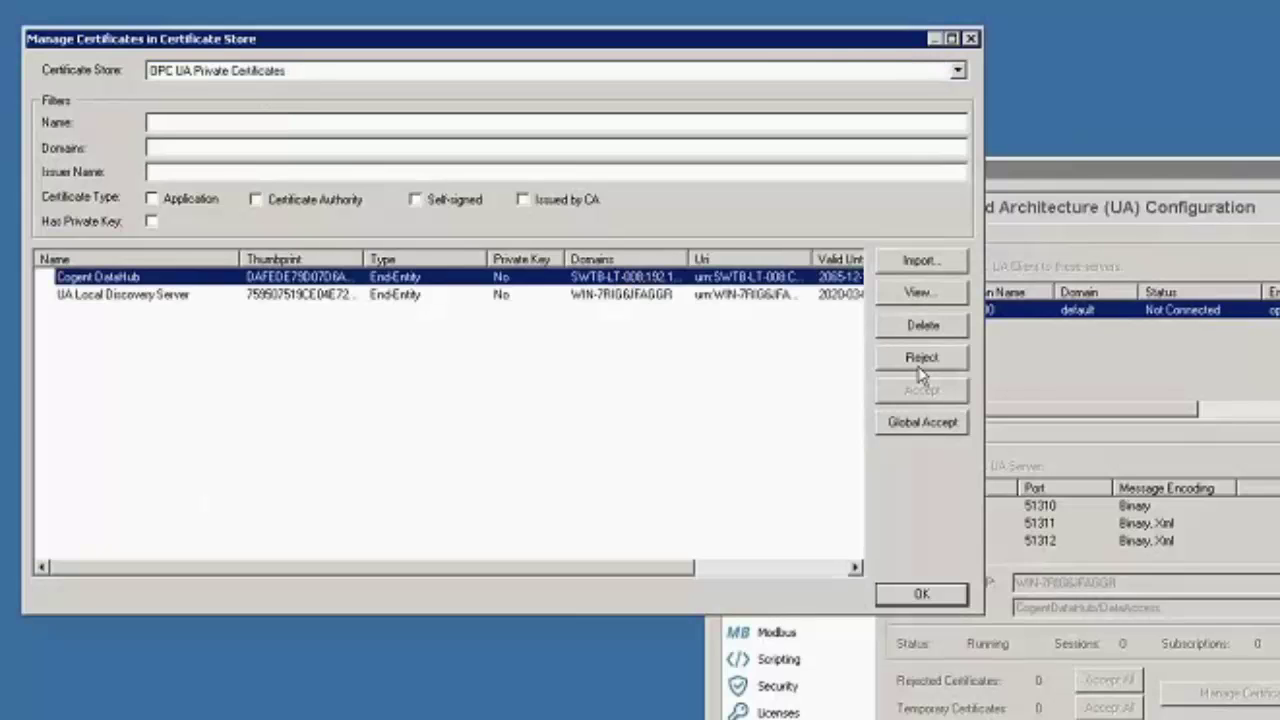
left_click(923, 328)
left_click(985, 527)
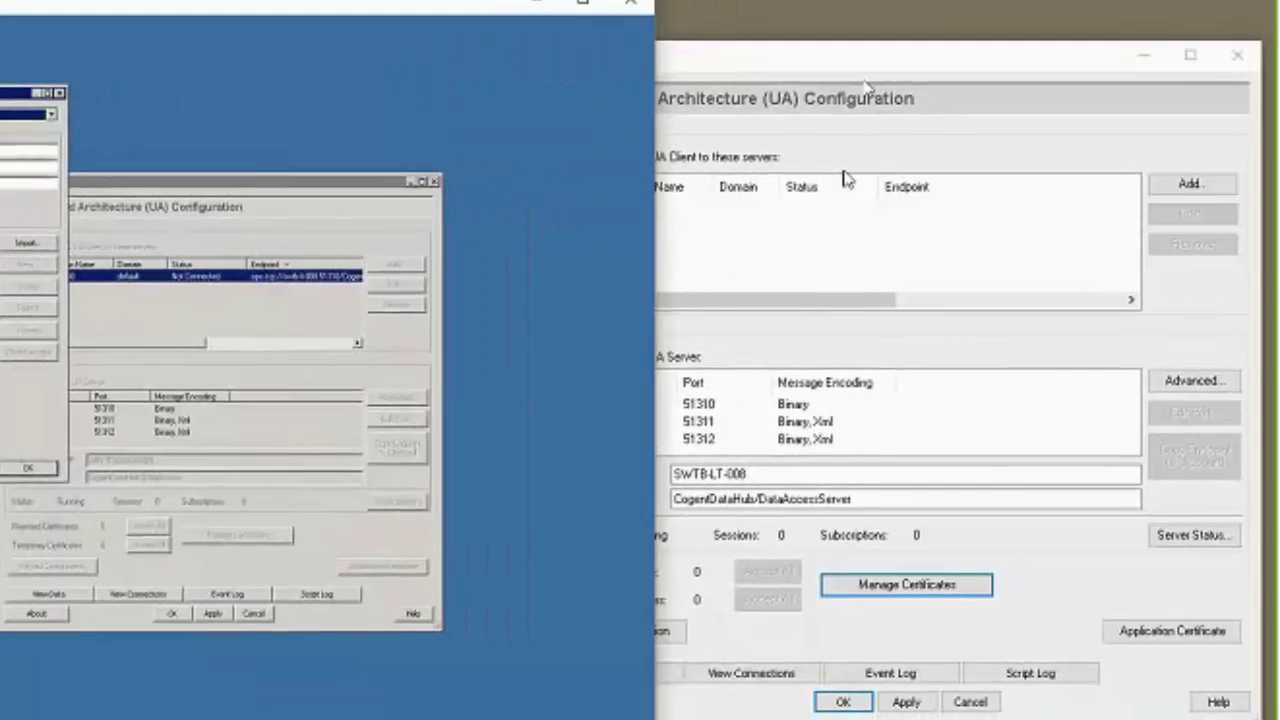
Delete the Cogent DataHub certificate from the OPC UA Private Certificates store and close the store.
left_click(926, 588)
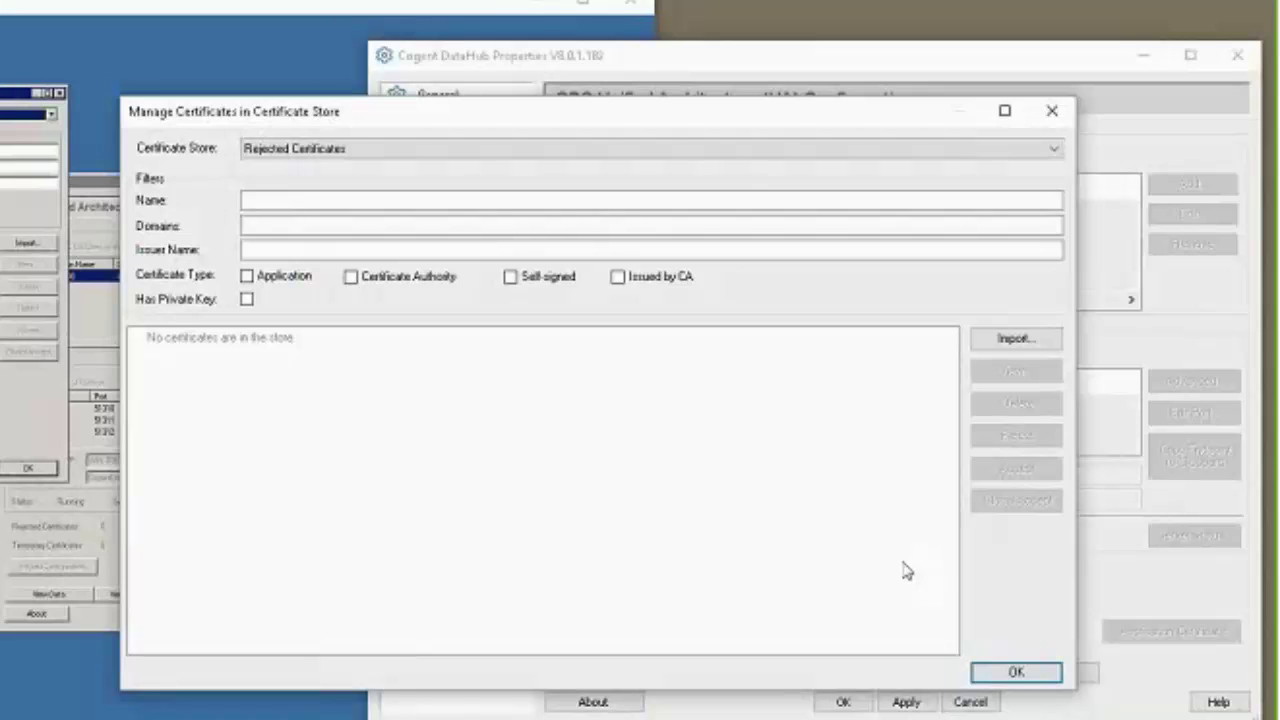
left_click(408, 148)
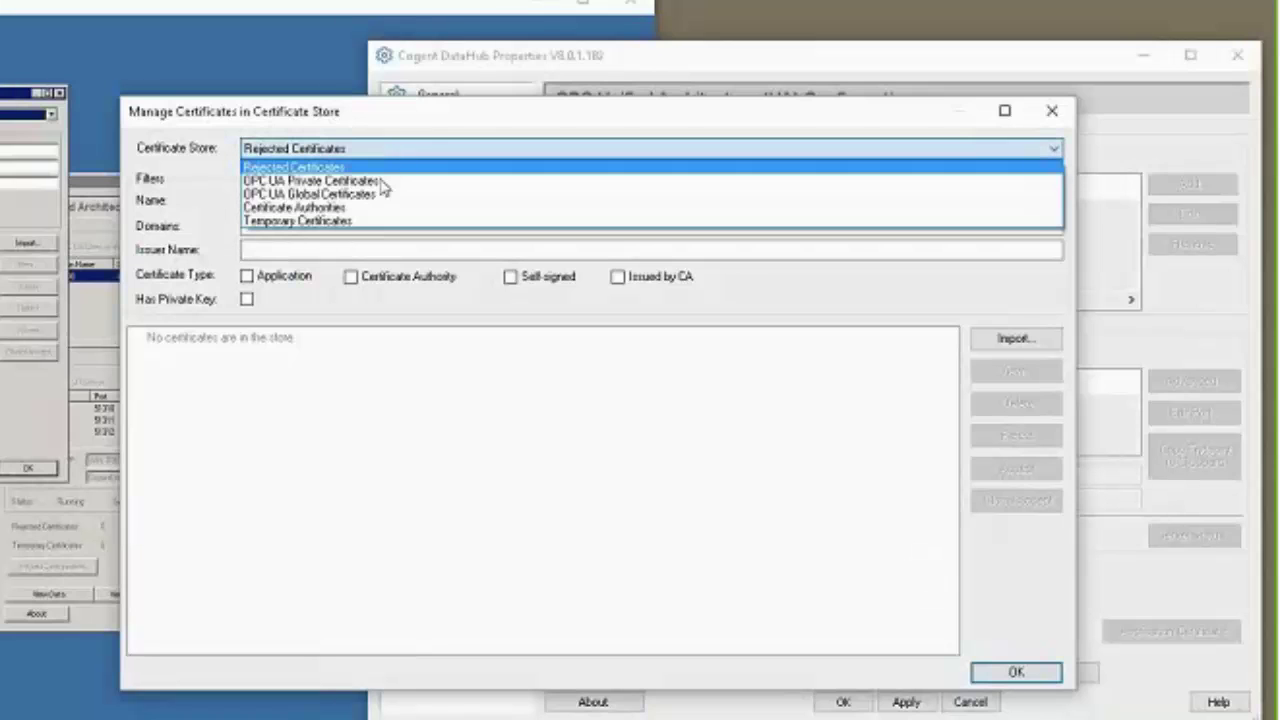
left_click(370, 183)
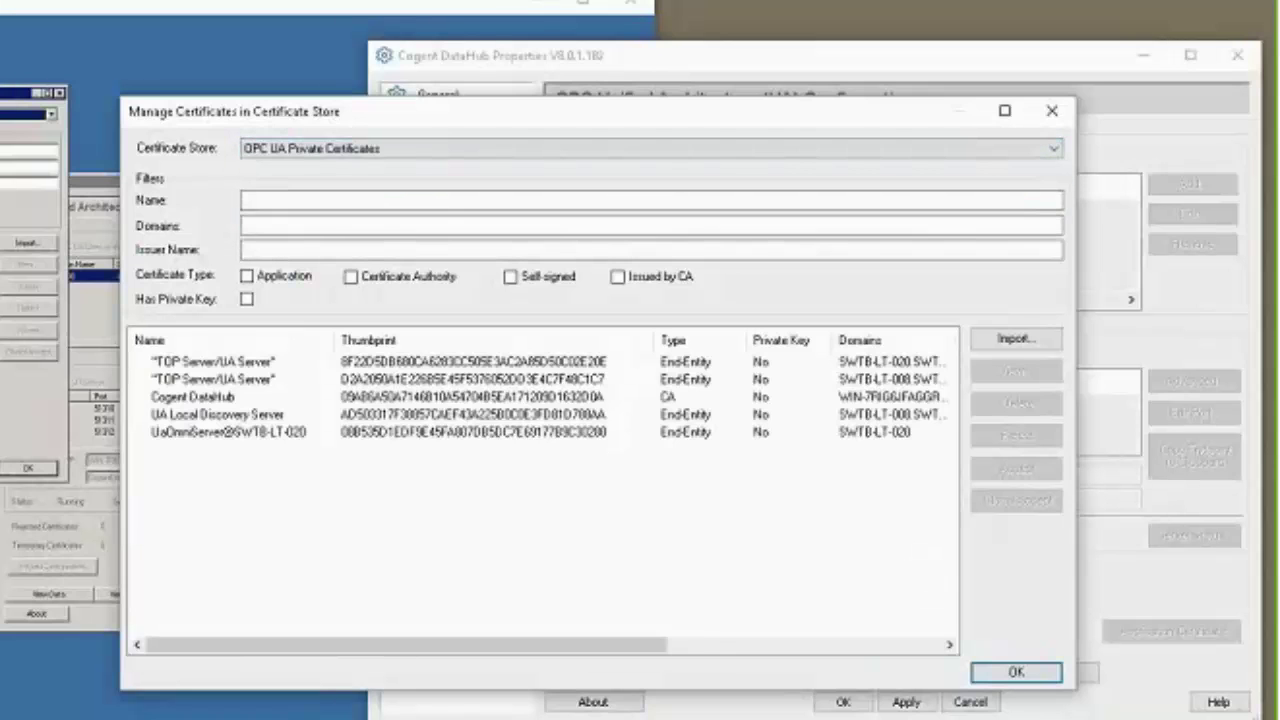
left_click(268, 399)
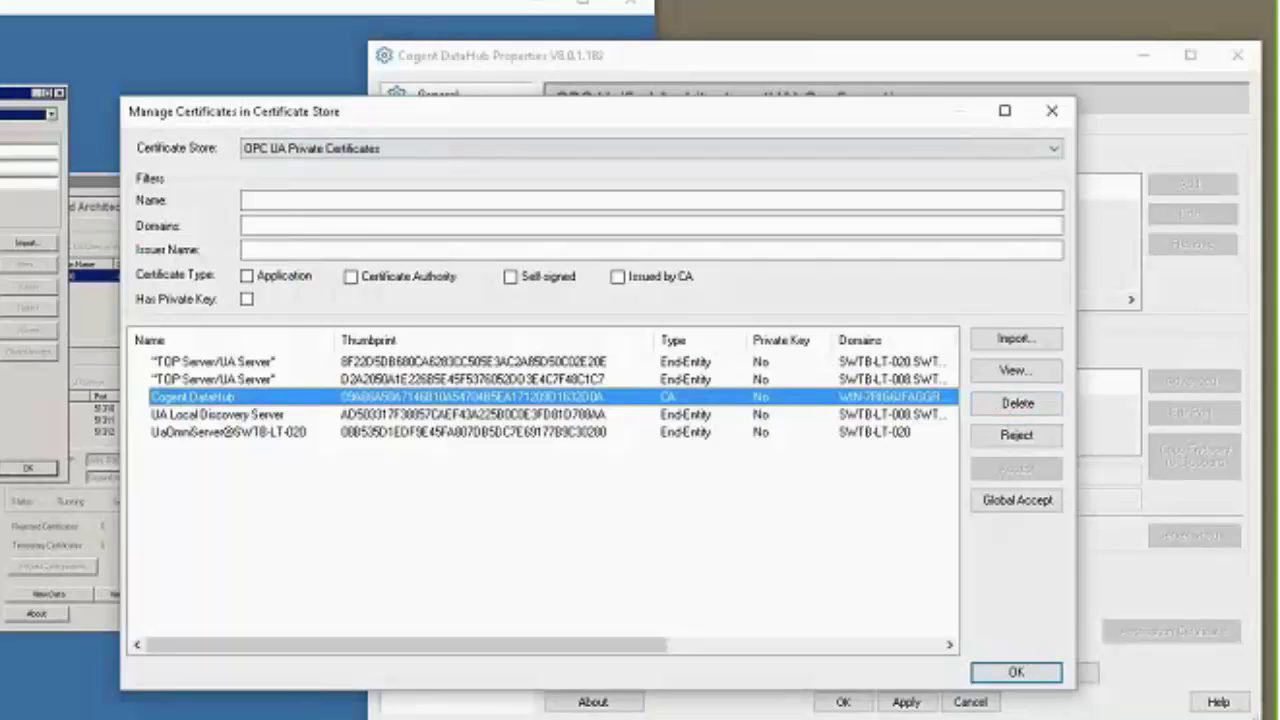
left_click(1017, 403)
left_click(348, 506)
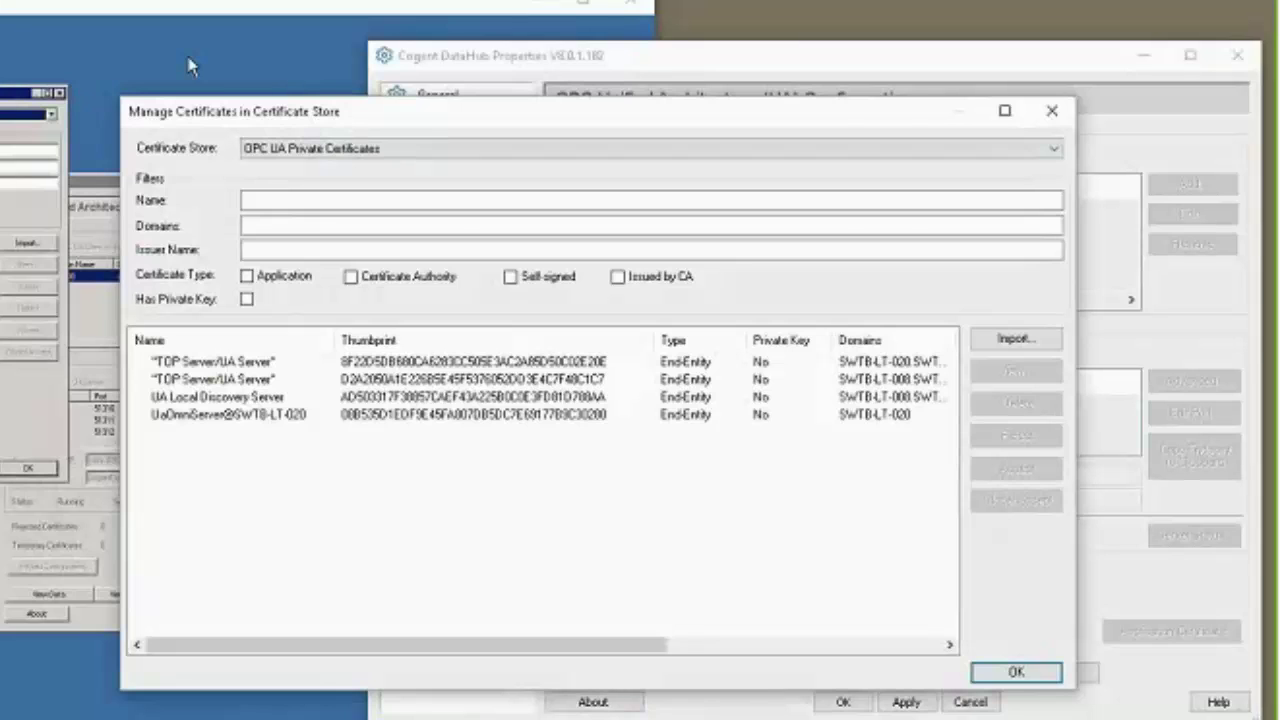
left_click(1015, 672)
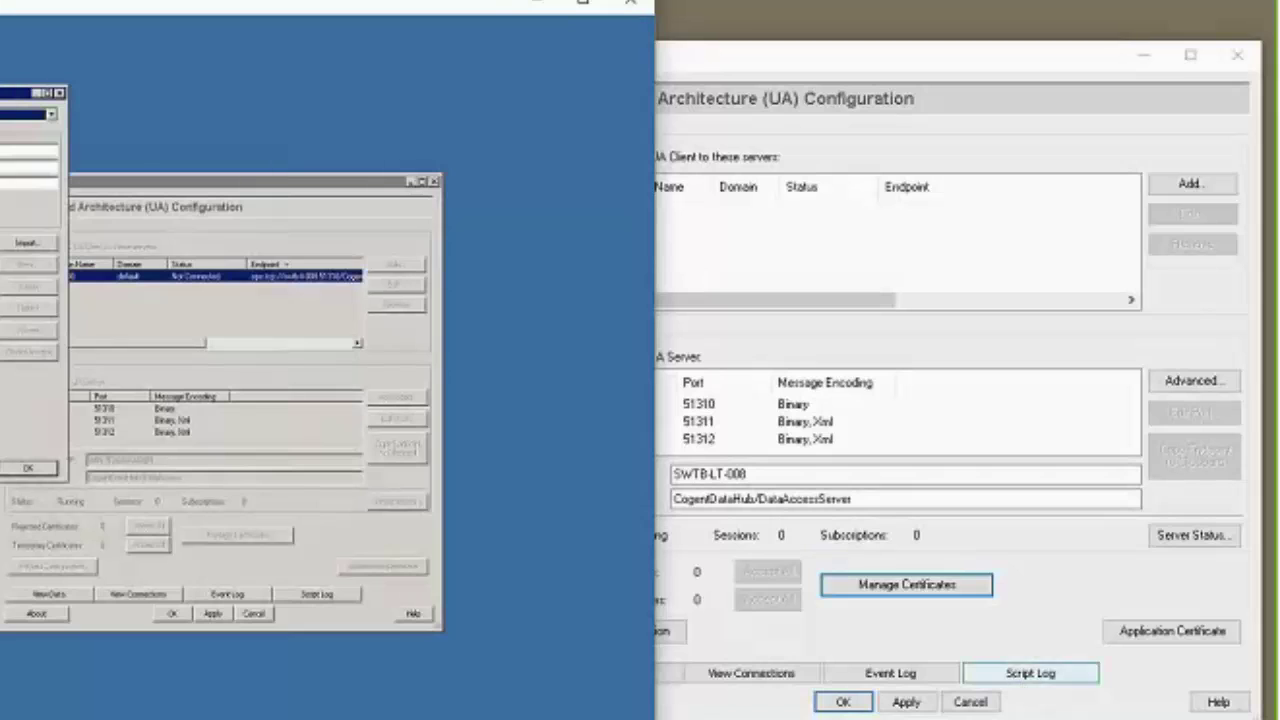
Turn on 'Automatically accept untrusted certificates' in the Advanced server settings, apply, and open the remote certificate store.
left_click(1193, 382)
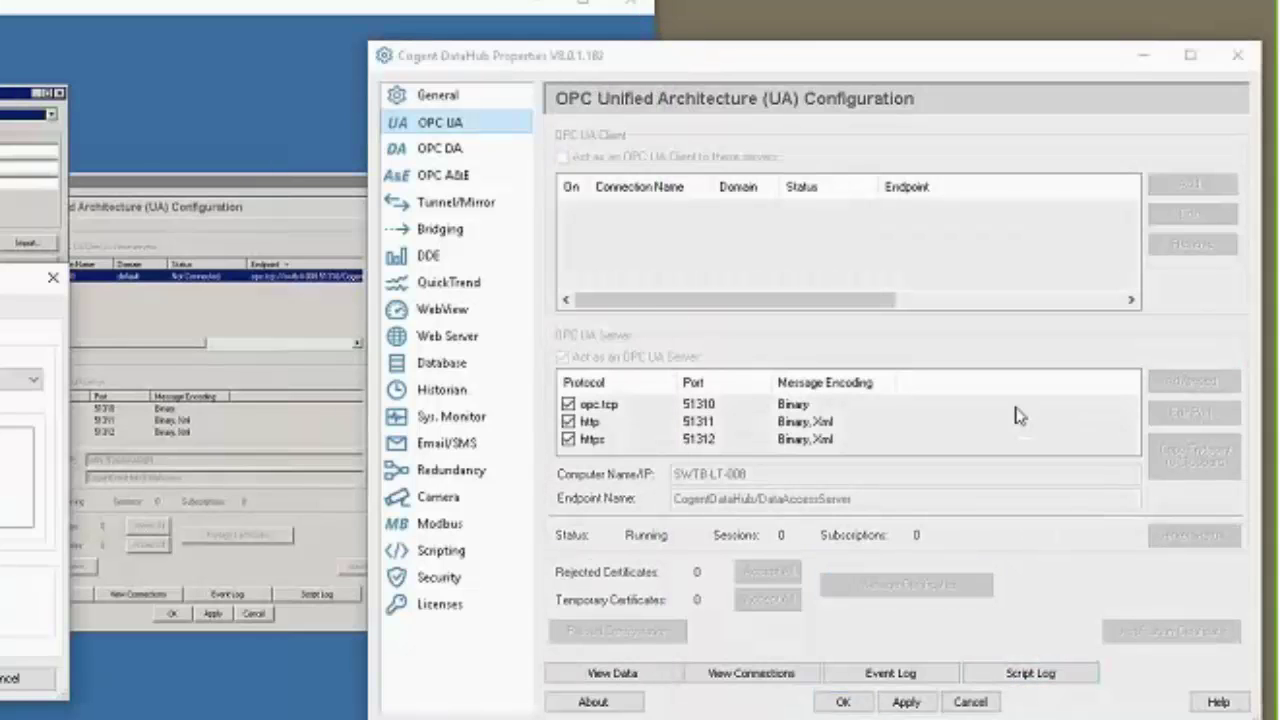
left_click_drag(29, 277, 1007, 280)
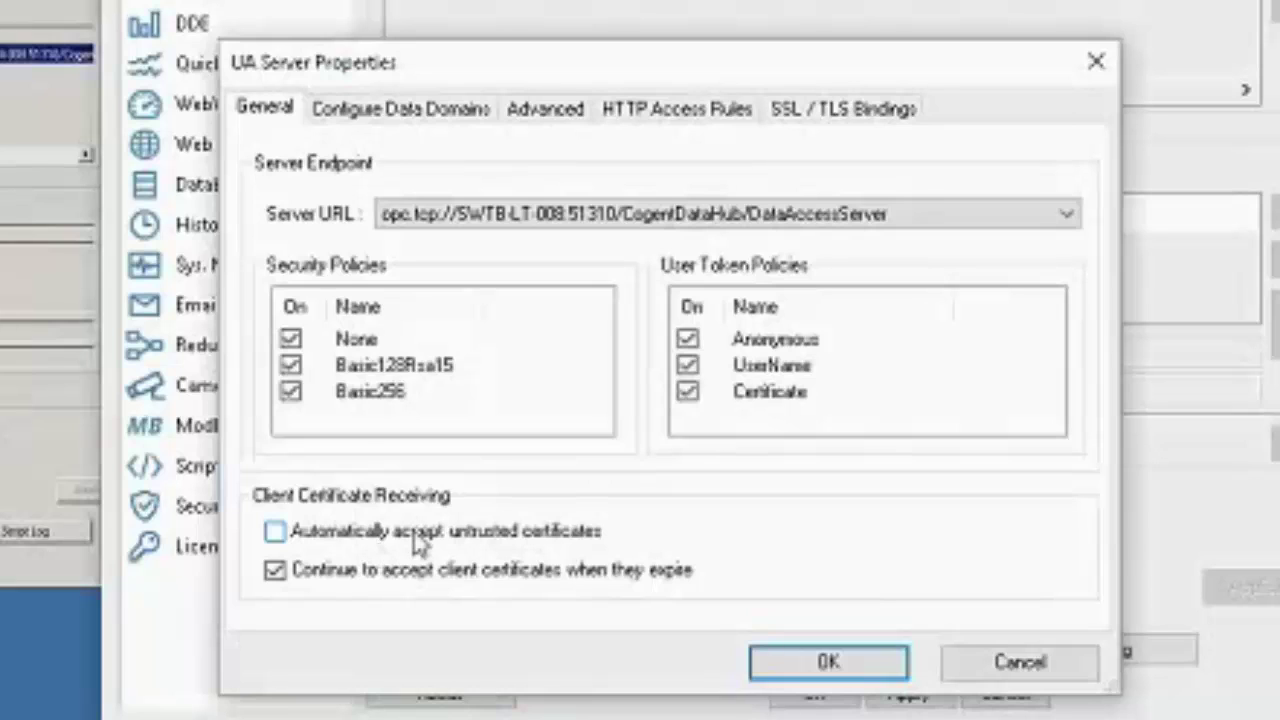
left_click(420, 540)
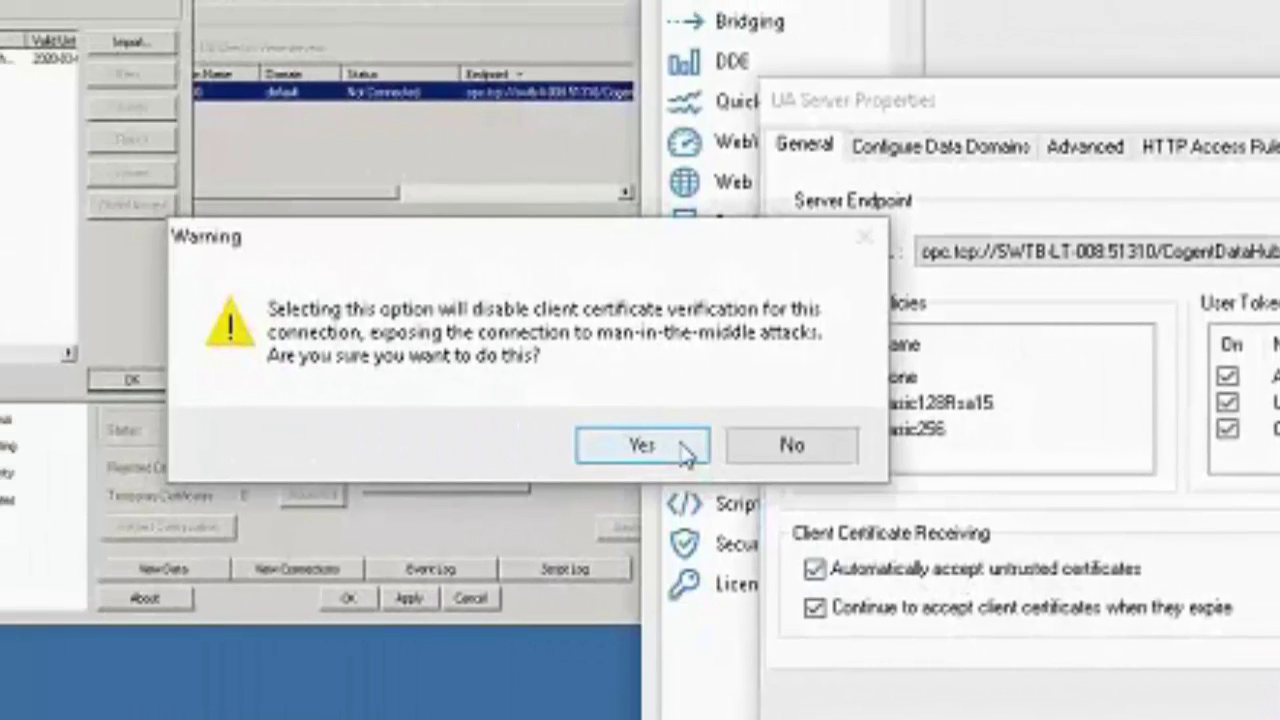
left_click(642, 446)
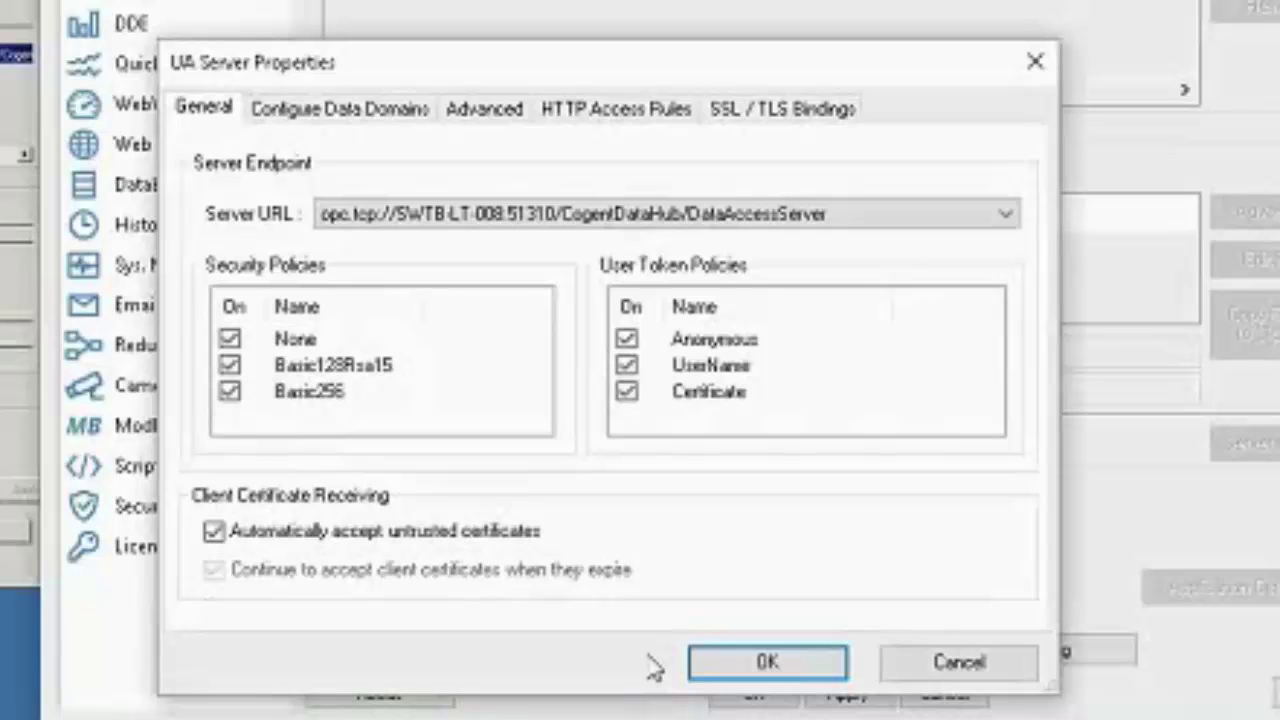
left_click(735, 665)
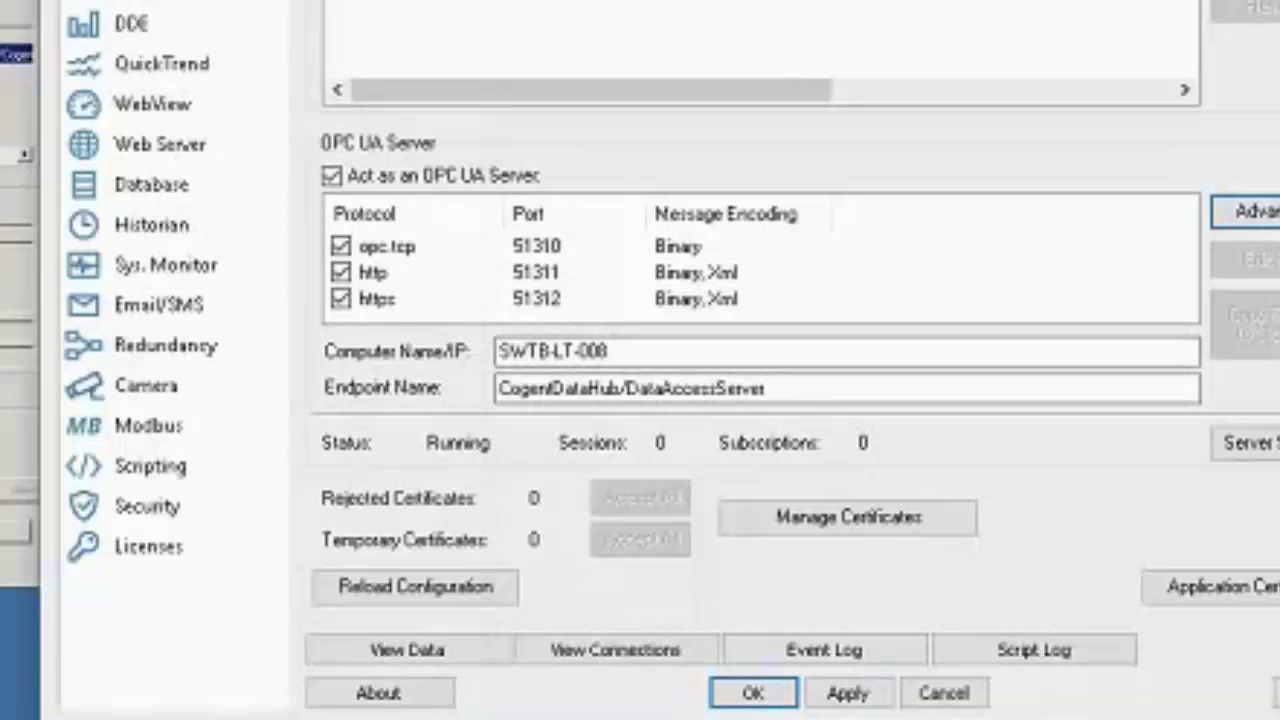
left_click(845, 692)
left_click(847, 517)
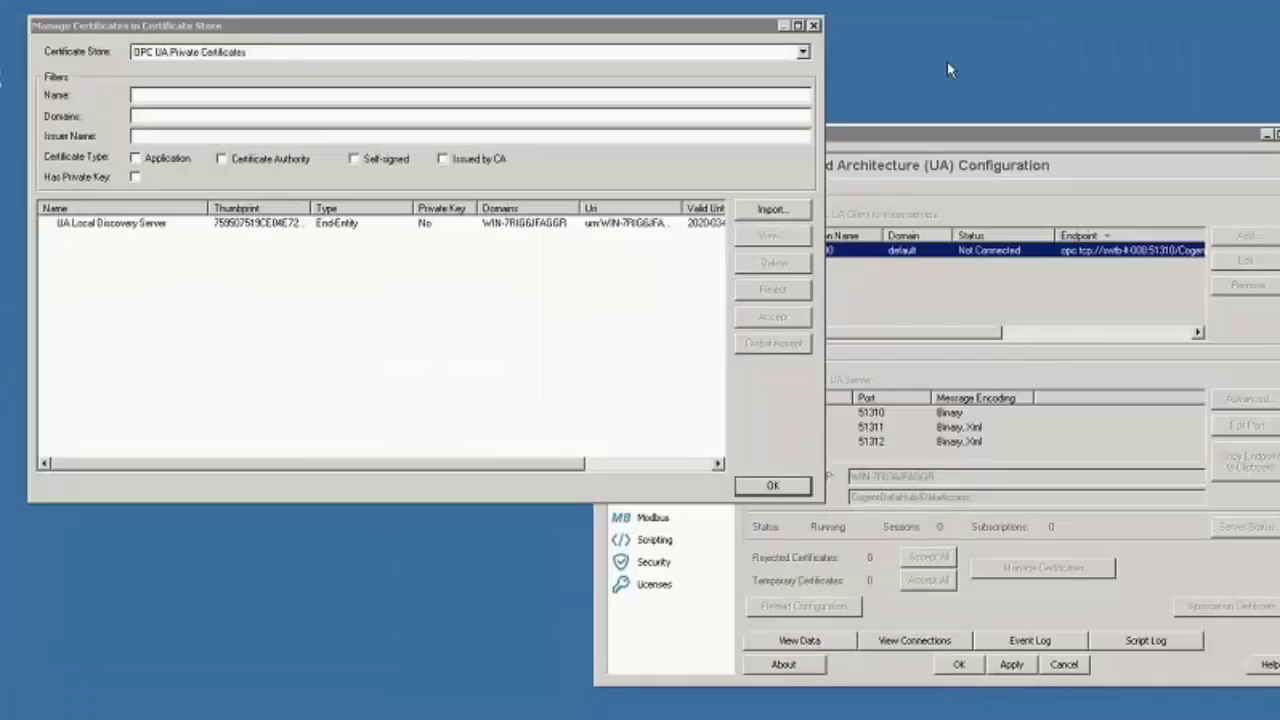
Edit OPCUA000, reject the untrusted server certificate, allow invalid certificates, then cancel without saving.
left_click(813, 25)
left_click(975, 250)
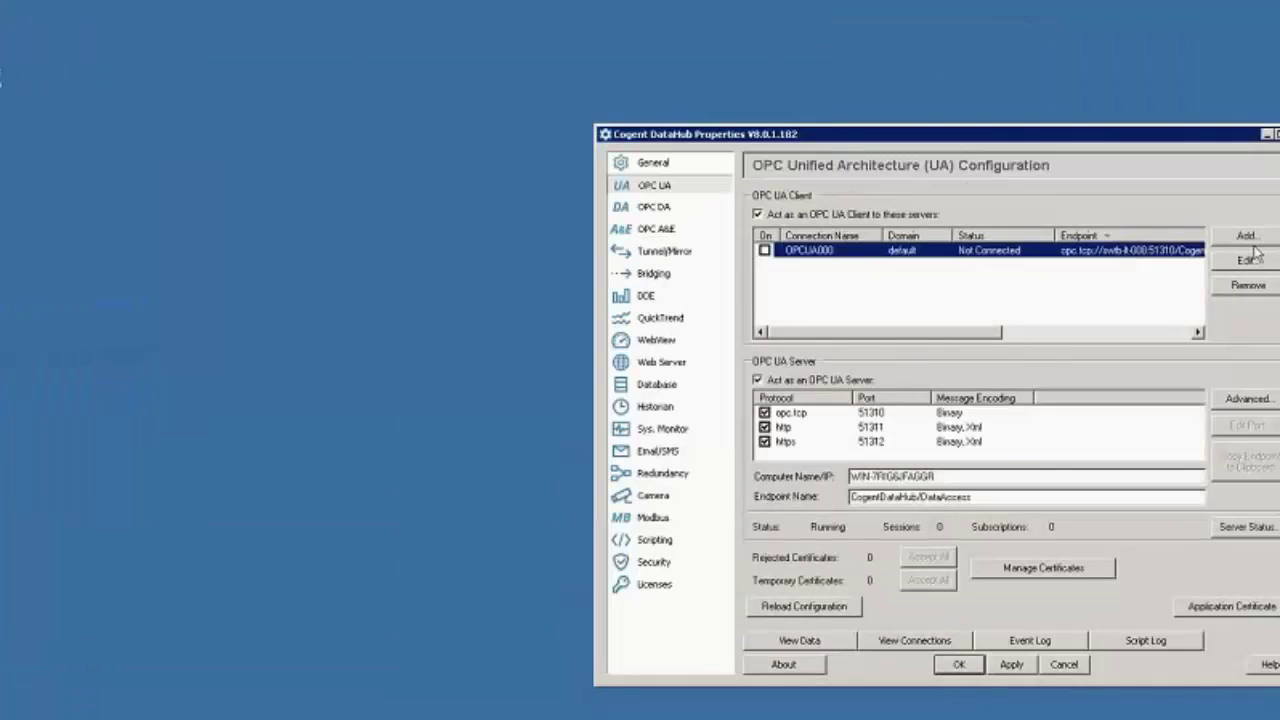
left_click(1246, 260)
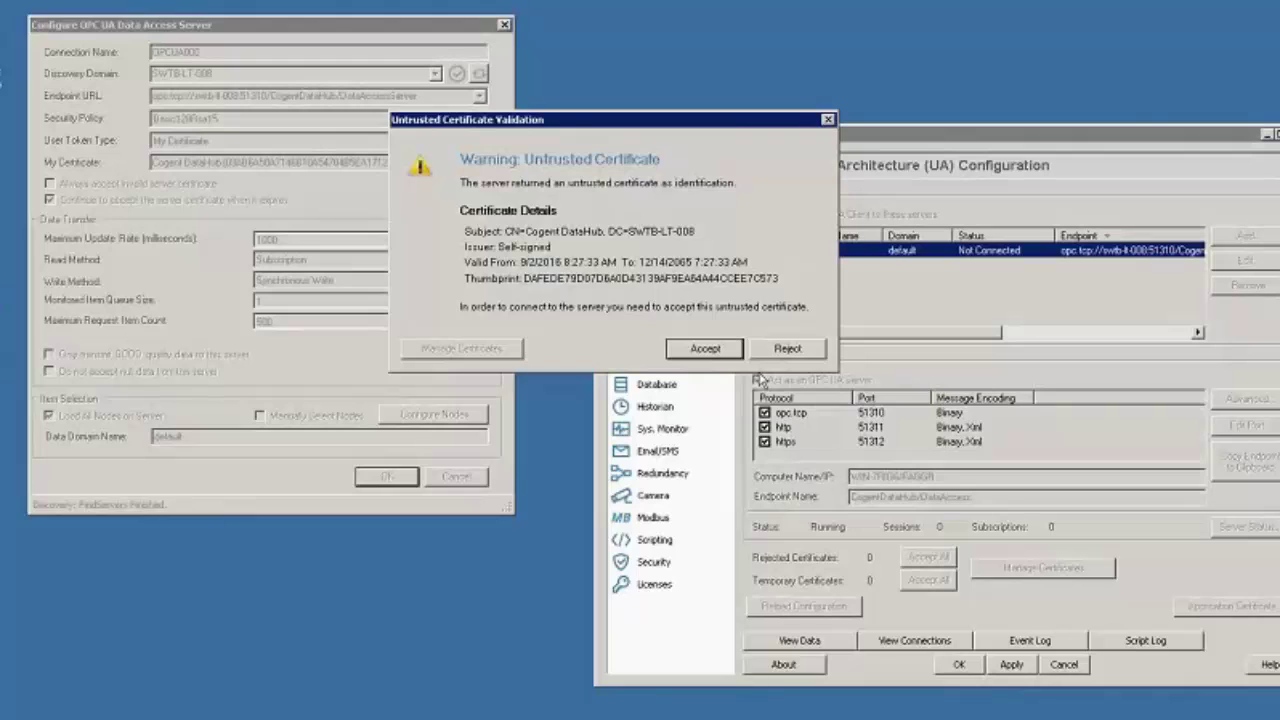
left_click(809, 350)
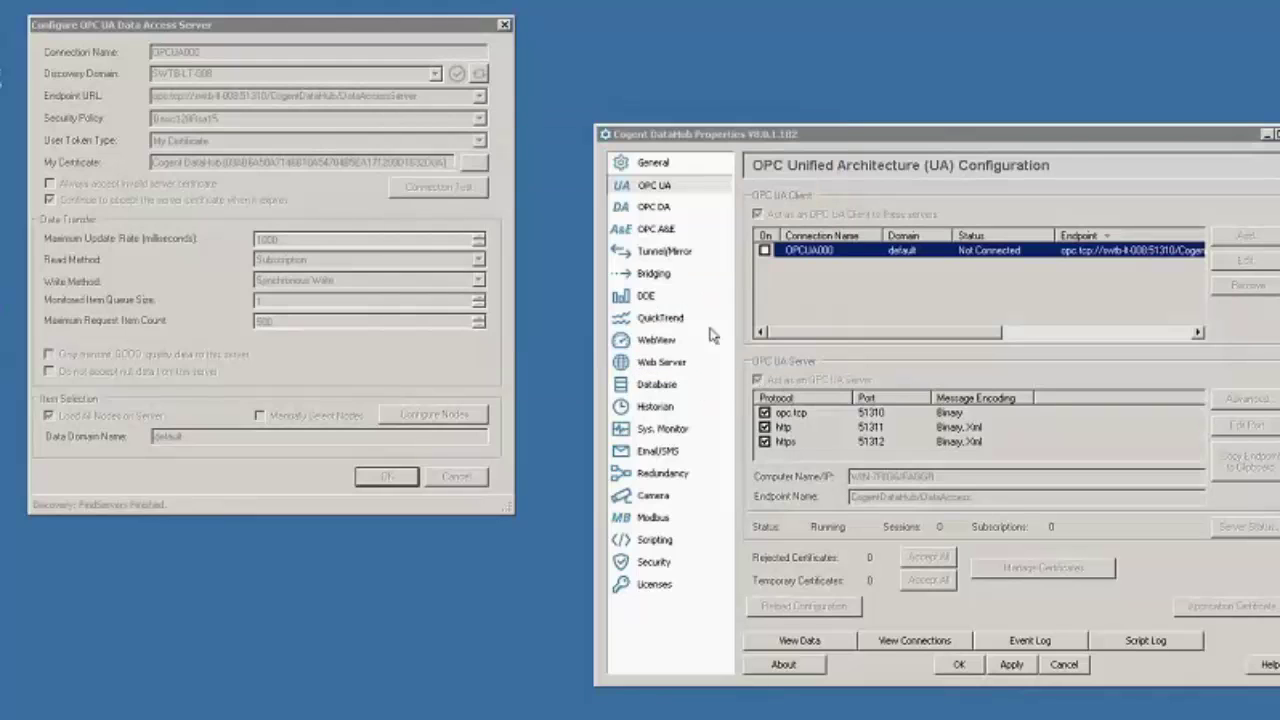
left_click(86, 185)
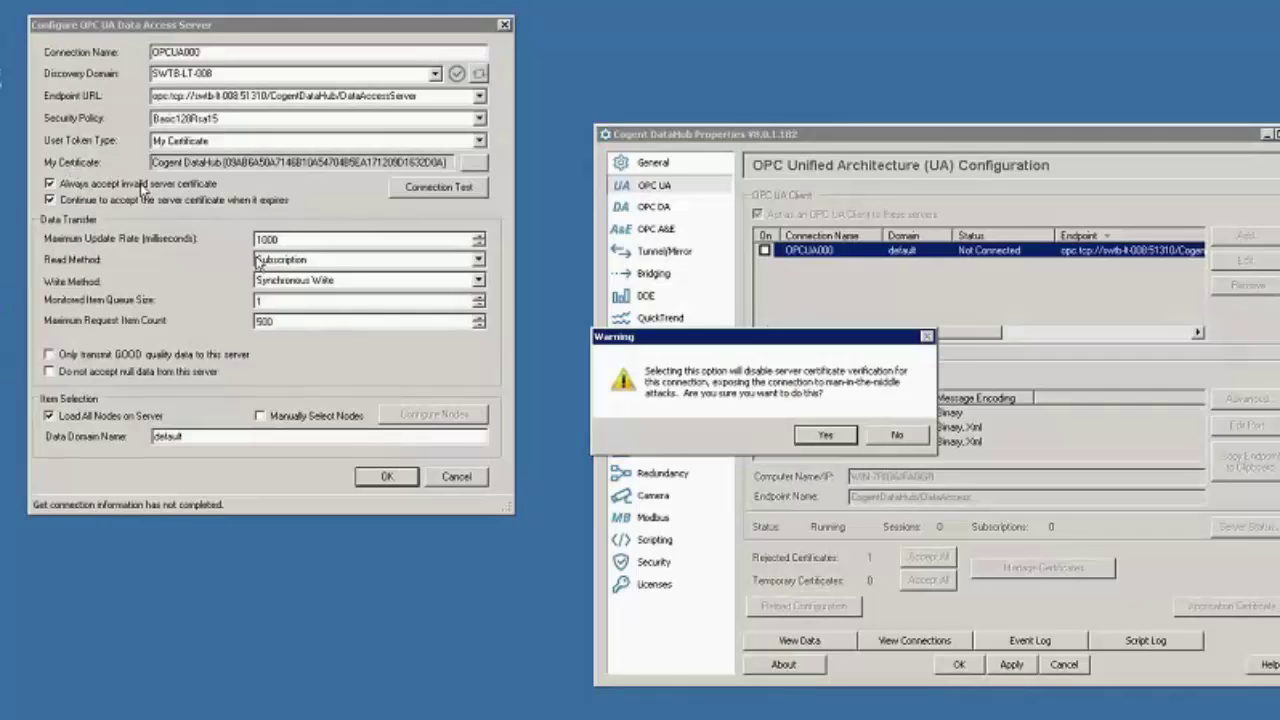
left_click(822, 438)
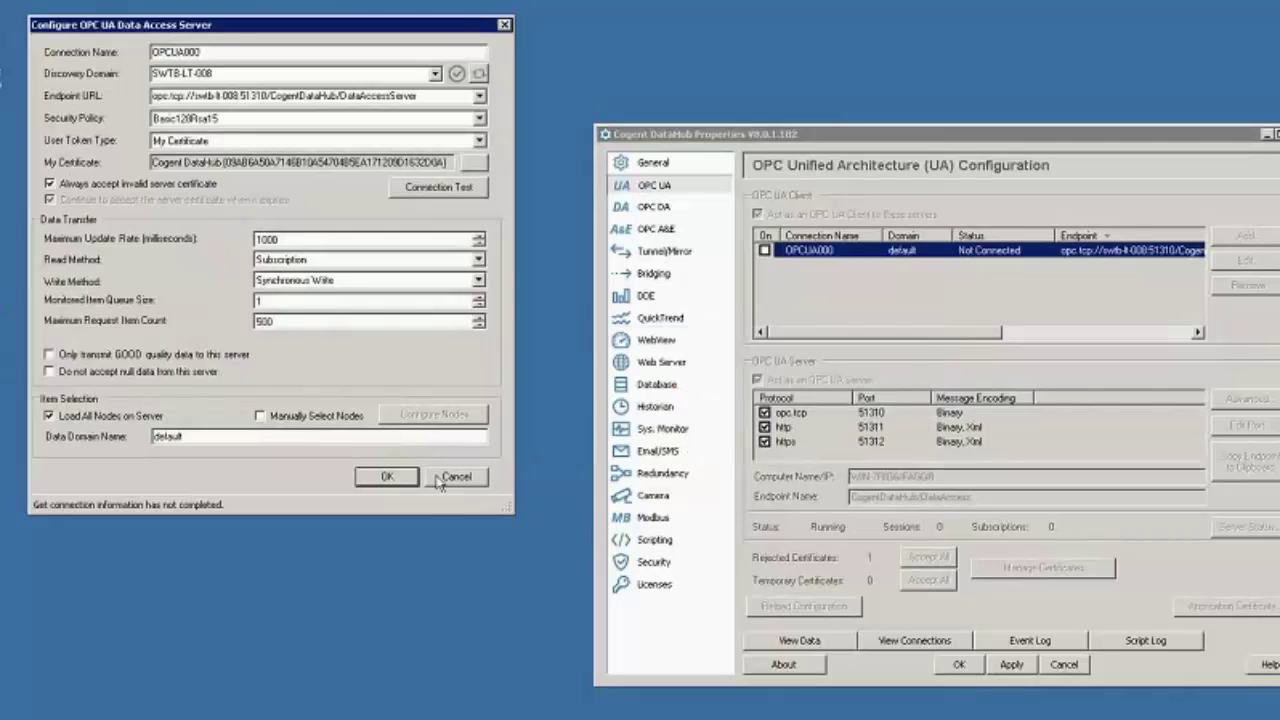
left_click(438, 478)
Delete the rejected Cogent DataHub certificate from the certificate store.
left_click(1038, 566)
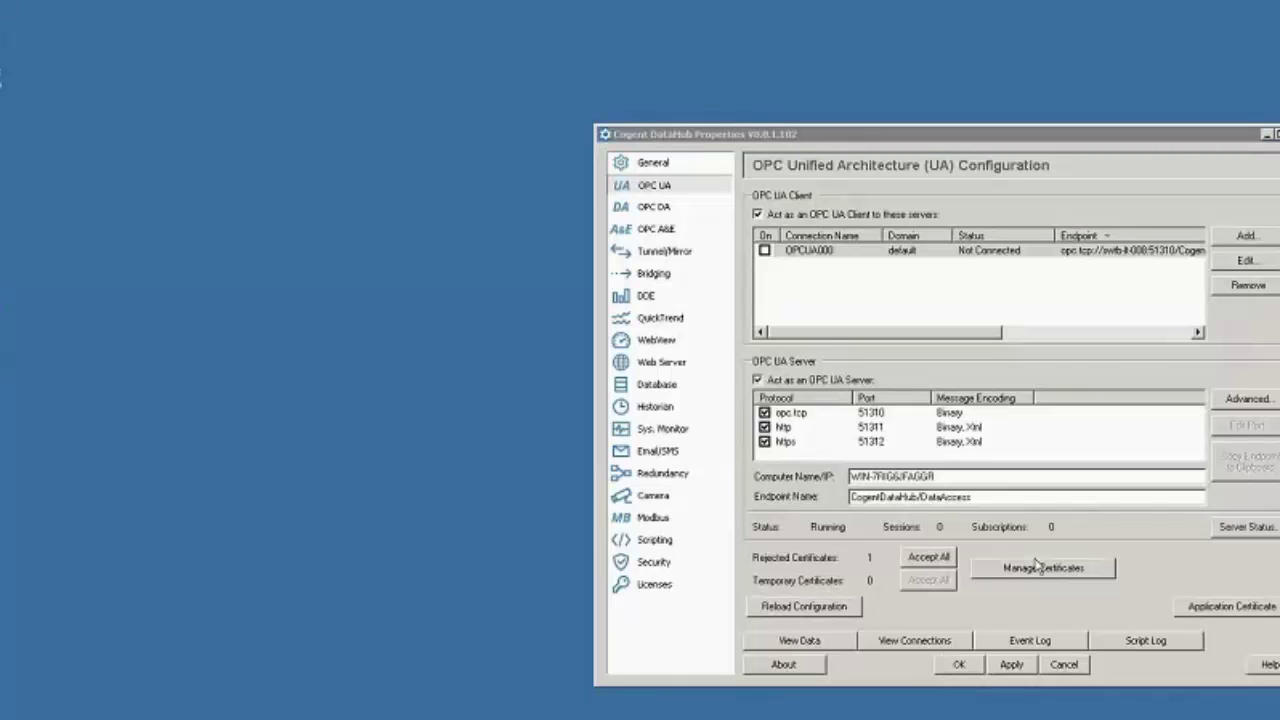
left_click(774, 262)
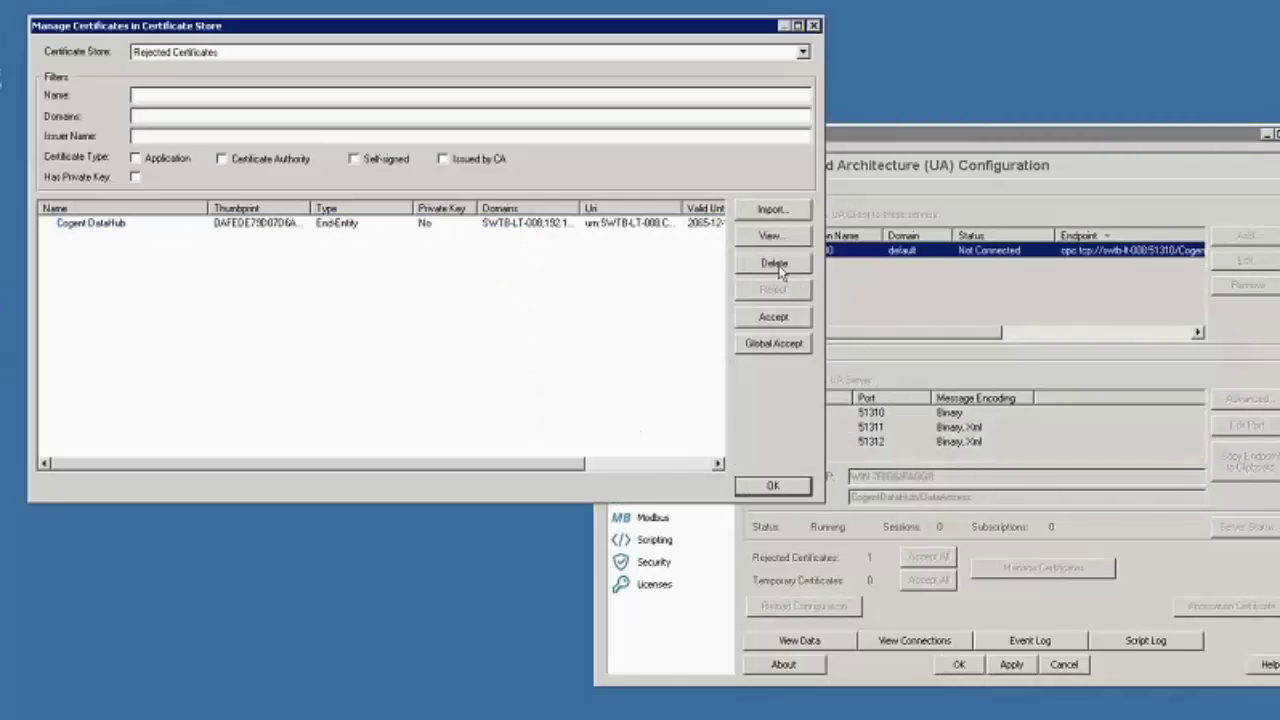
left_click(822, 431)
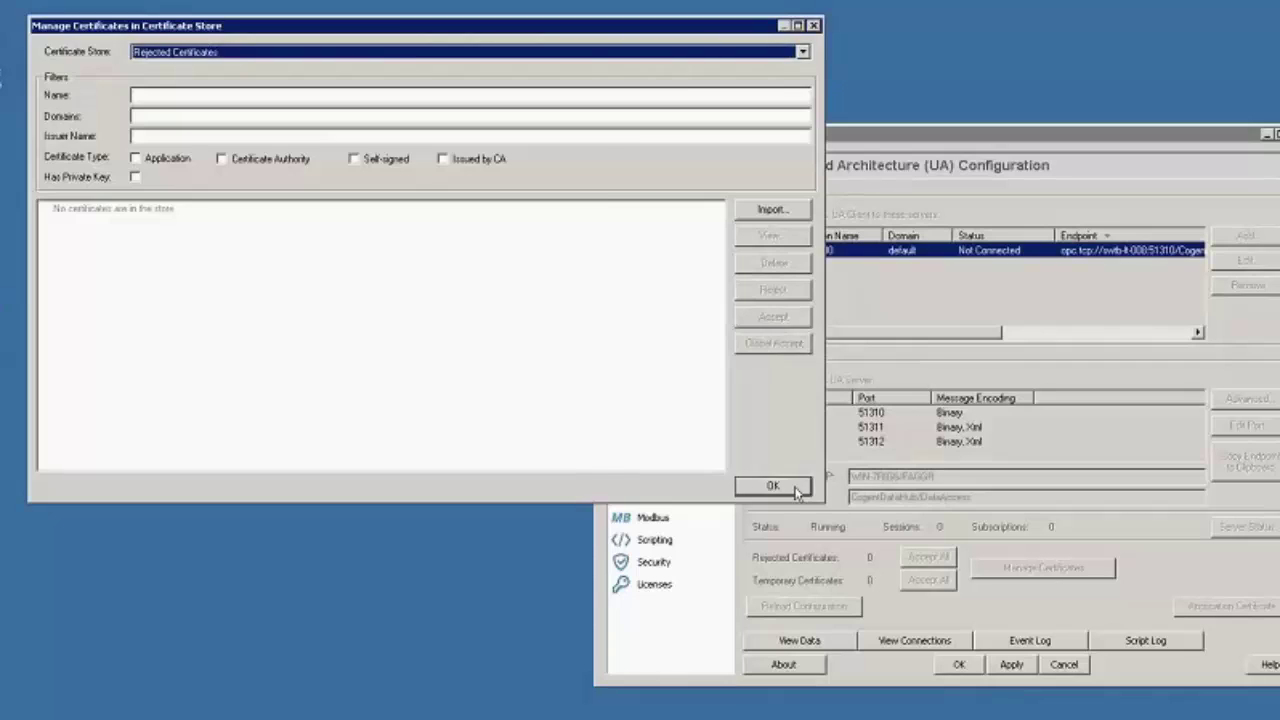
left_click(806, 484)
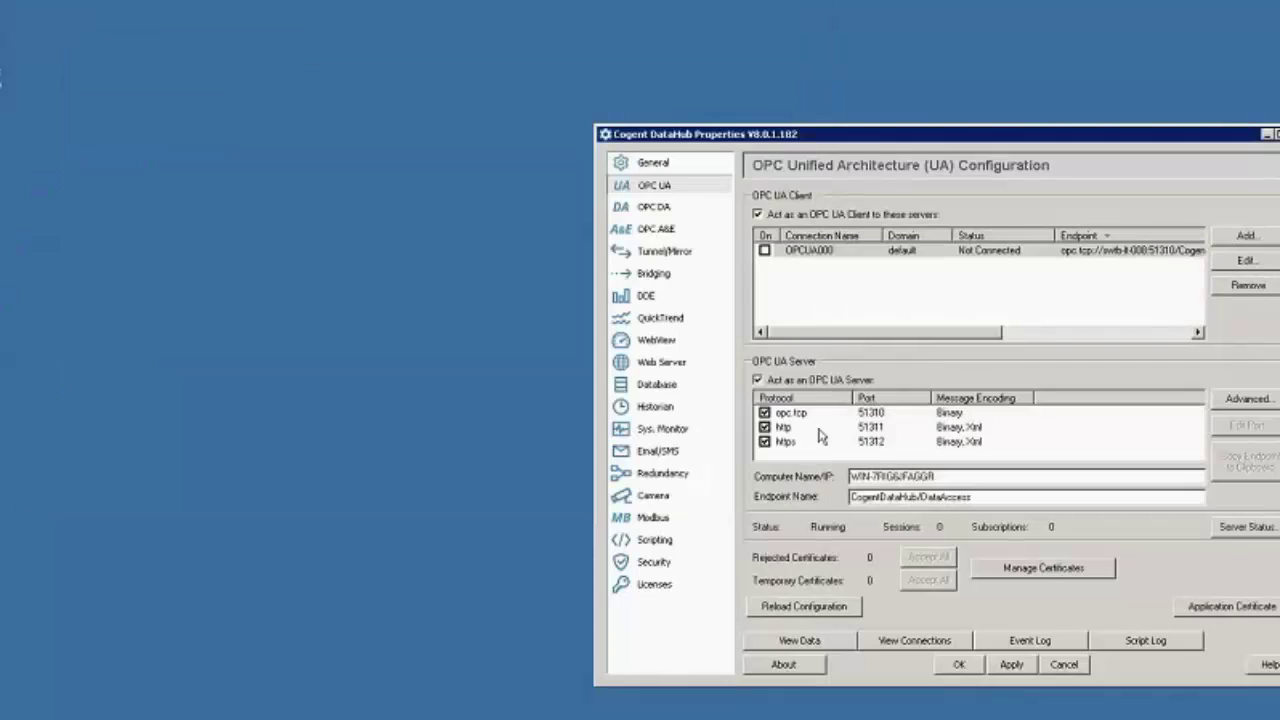
Switch on the OPCUA000 connection and apply so it starts running.
left_click(764, 251)
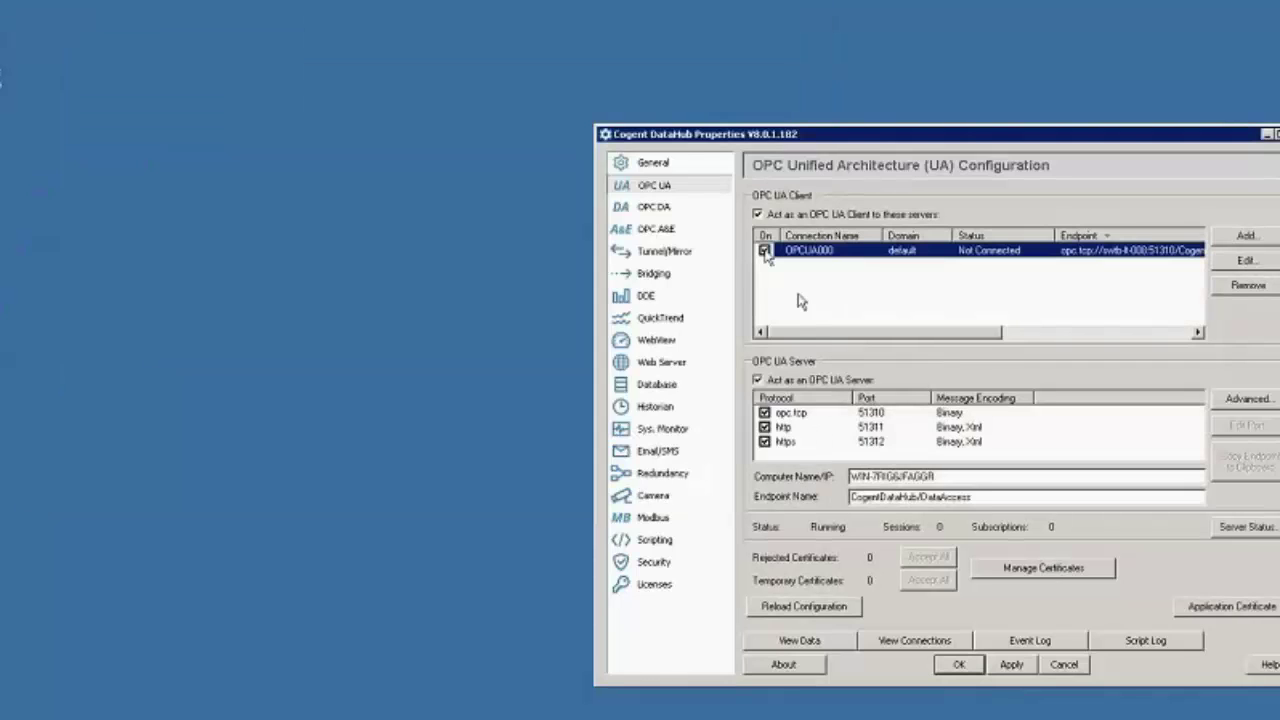
left_click(1011, 664)
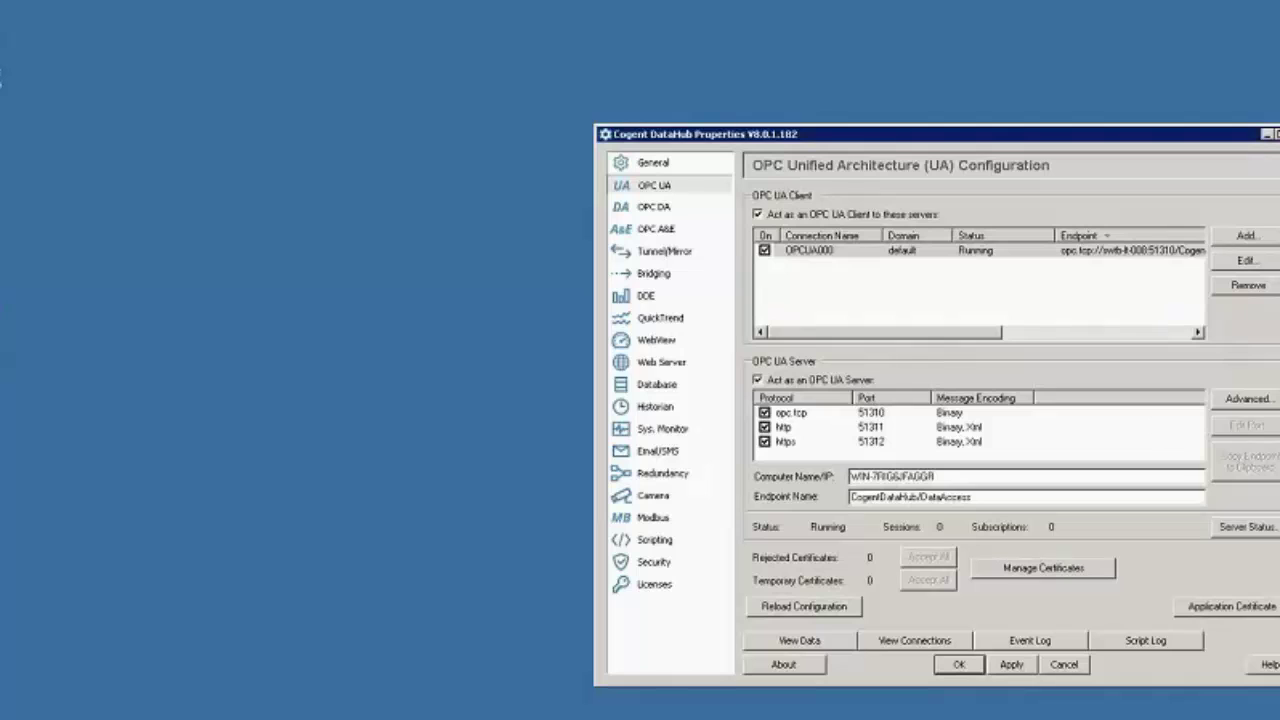
left_click(1043, 567)
Show the OPC UA Private Certificates store and select the trusted Cogent DataHub certificate.
left_click(220, 52)
left_click(222, 80)
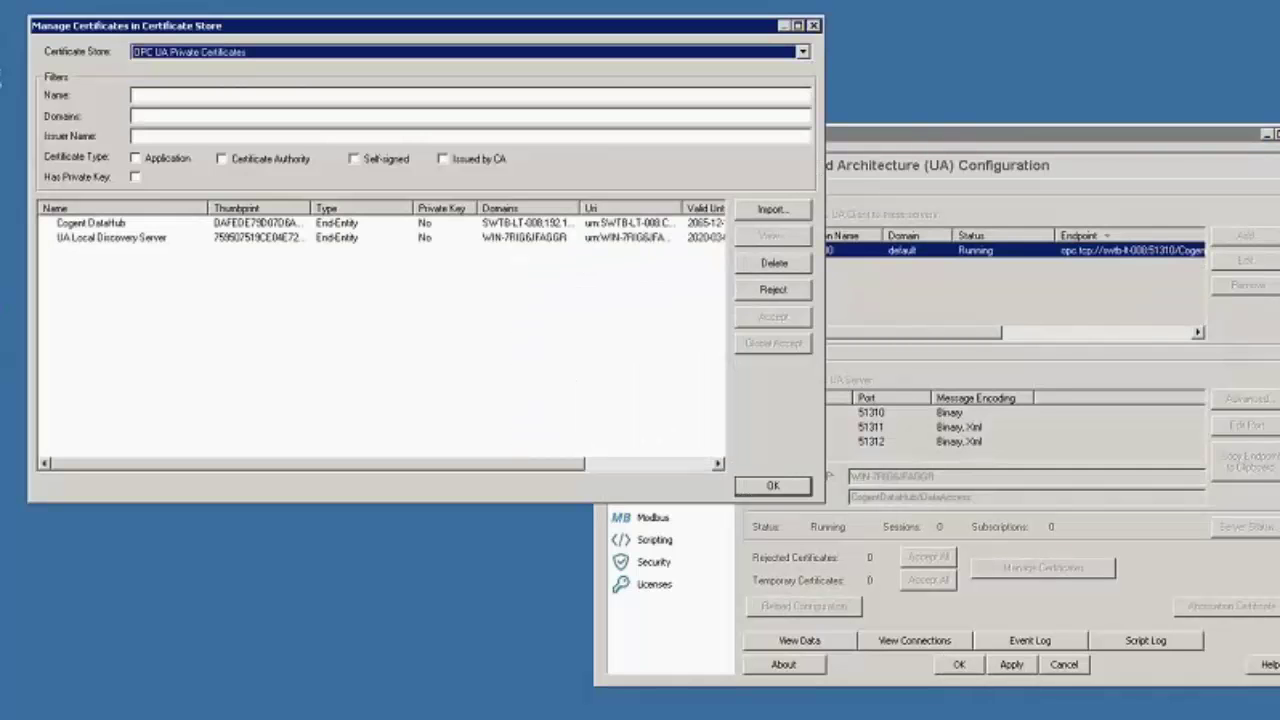
left_click(182, 224)
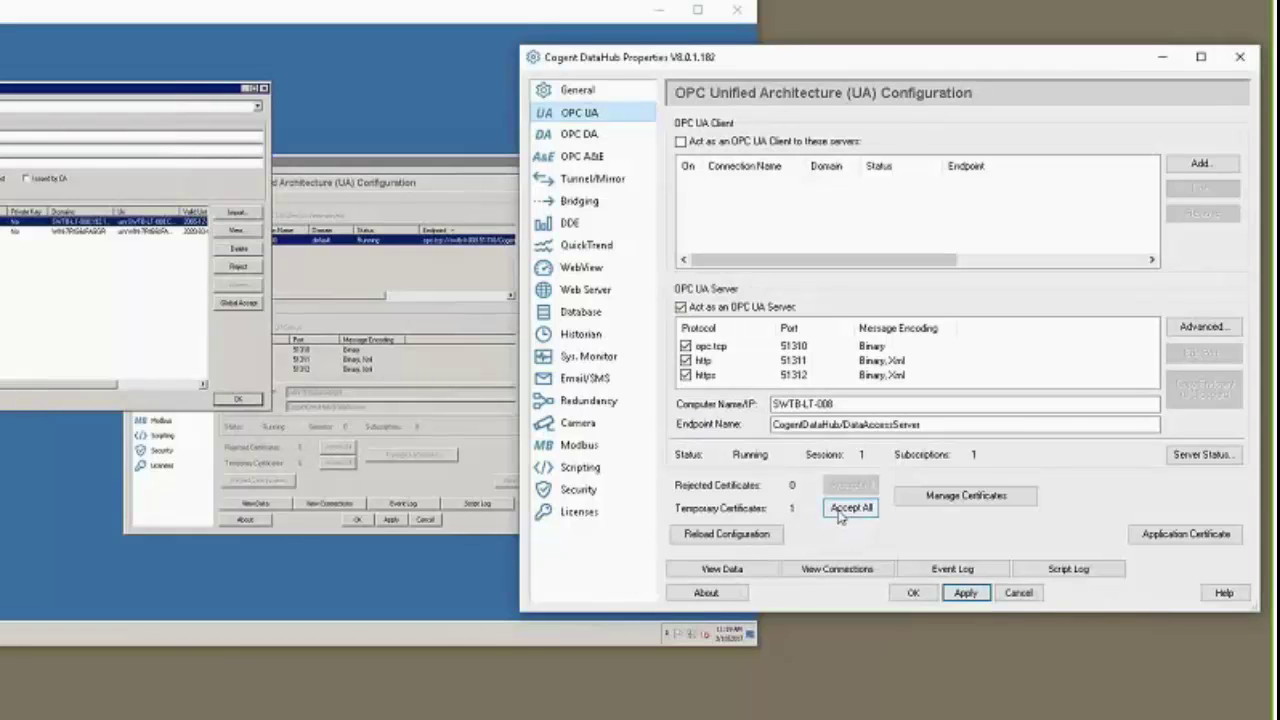
Accept all temporary client certificates and verify the Cogent DataHub certificate in OPC UA Private Certificates.
left_click(850, 508)
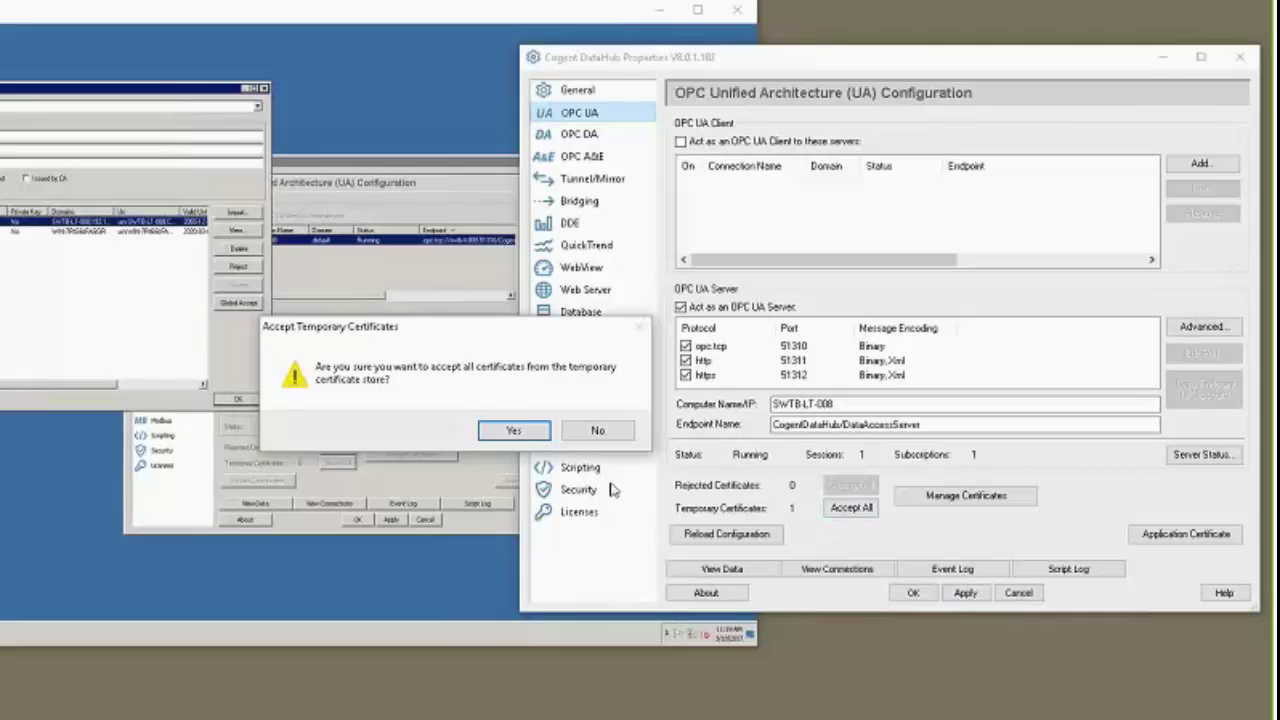
left_click(512, 429)
left_click(943, 499)
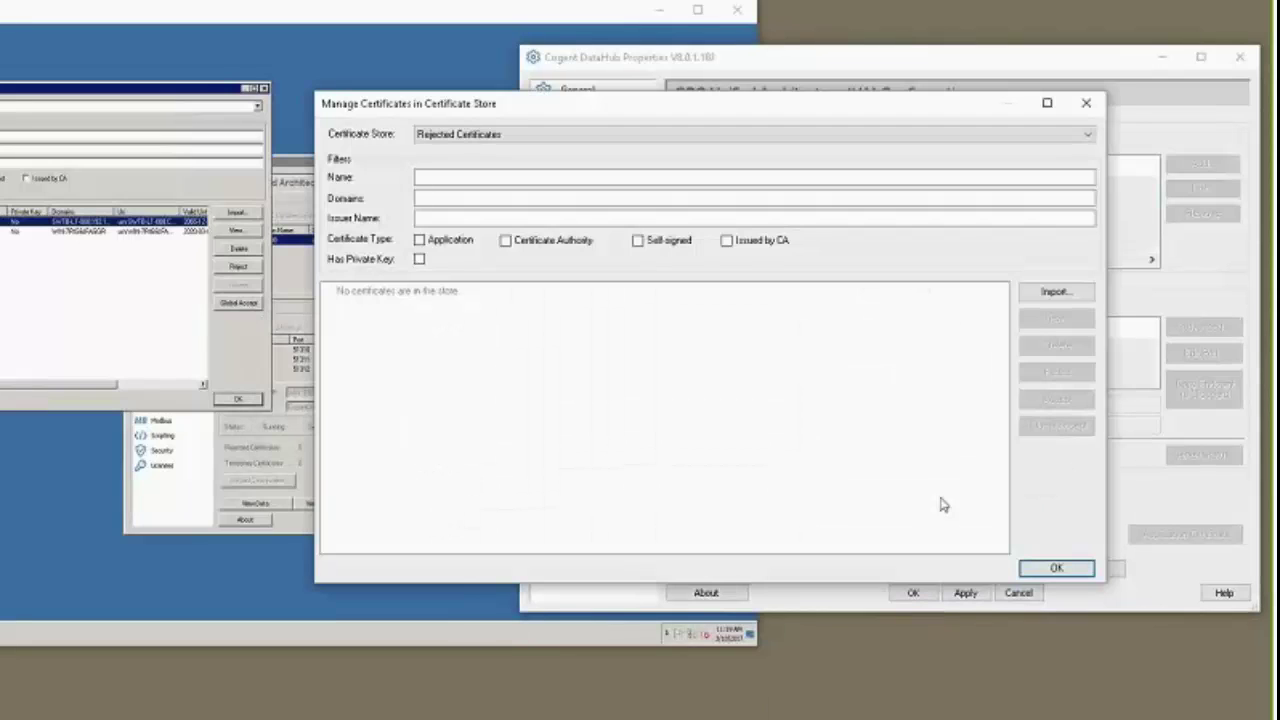
left_click(518, 134)
left_click(517, 161)
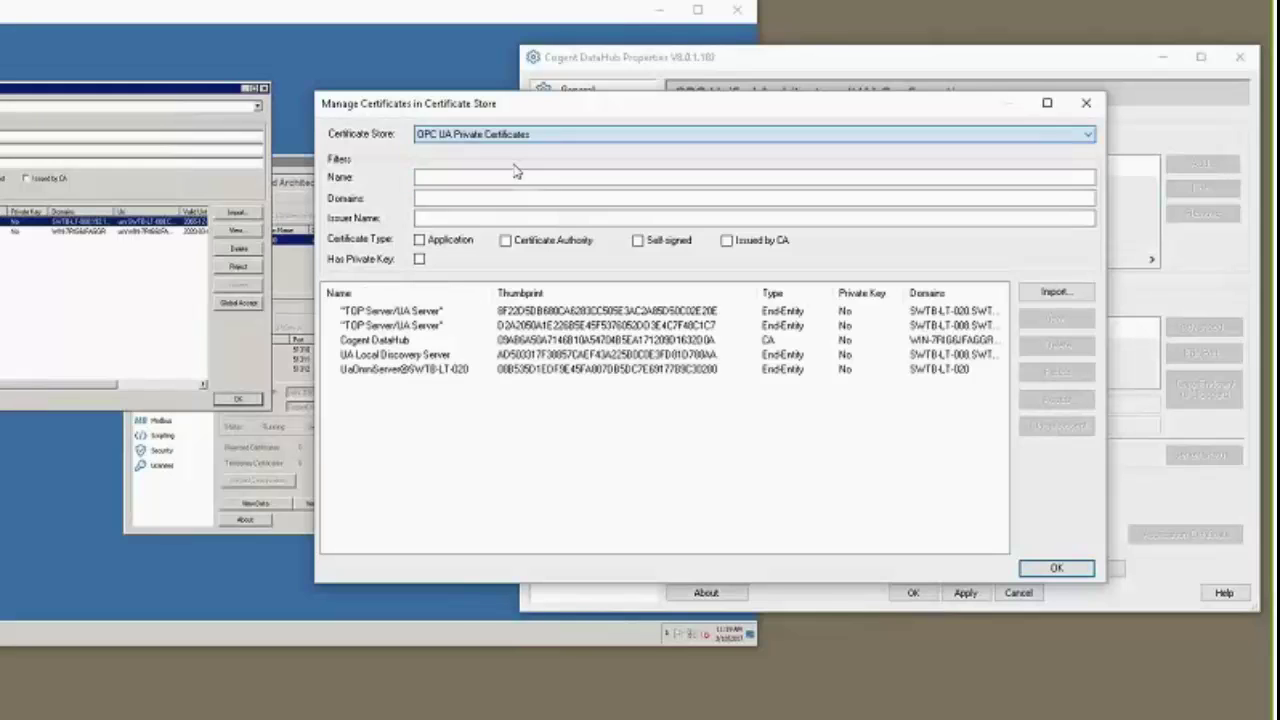
left_click(428, 355)
left_click(430, 341)
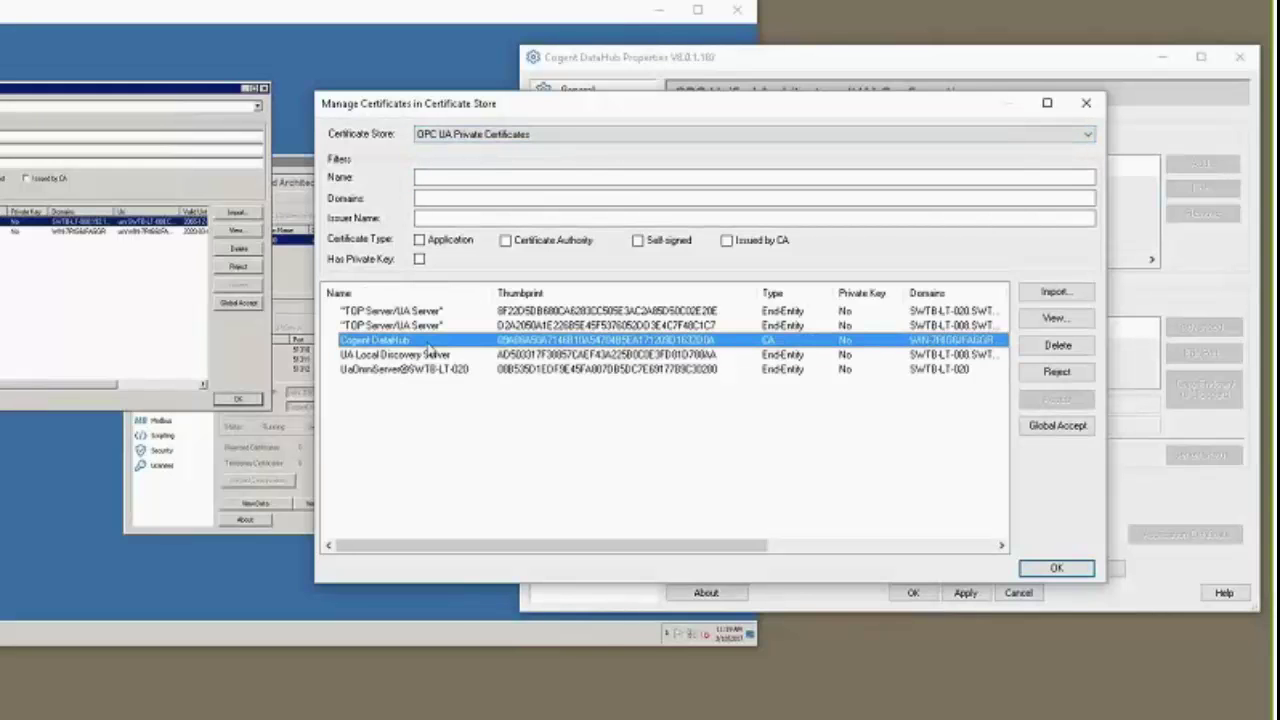
left_click(1057, 569)
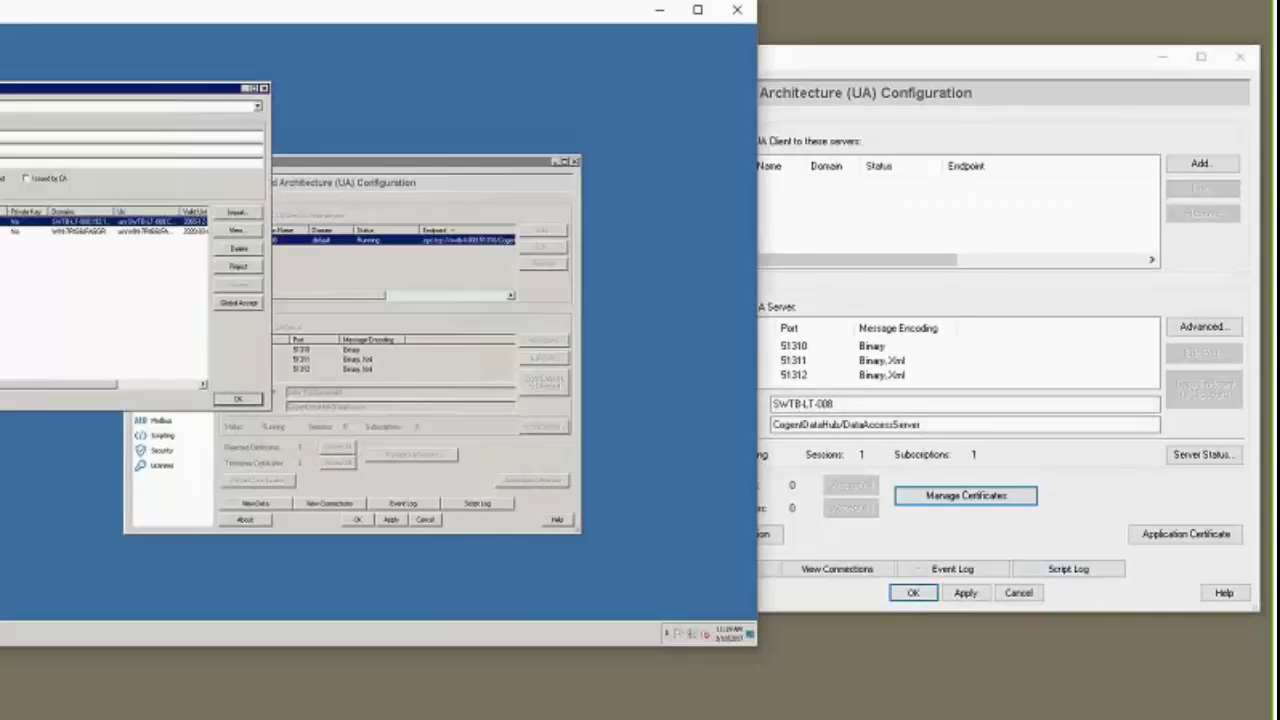
Uncheck 'Automatically accept untrusted certificates' in the Advanced server settings and save.
left_click(980, 130)
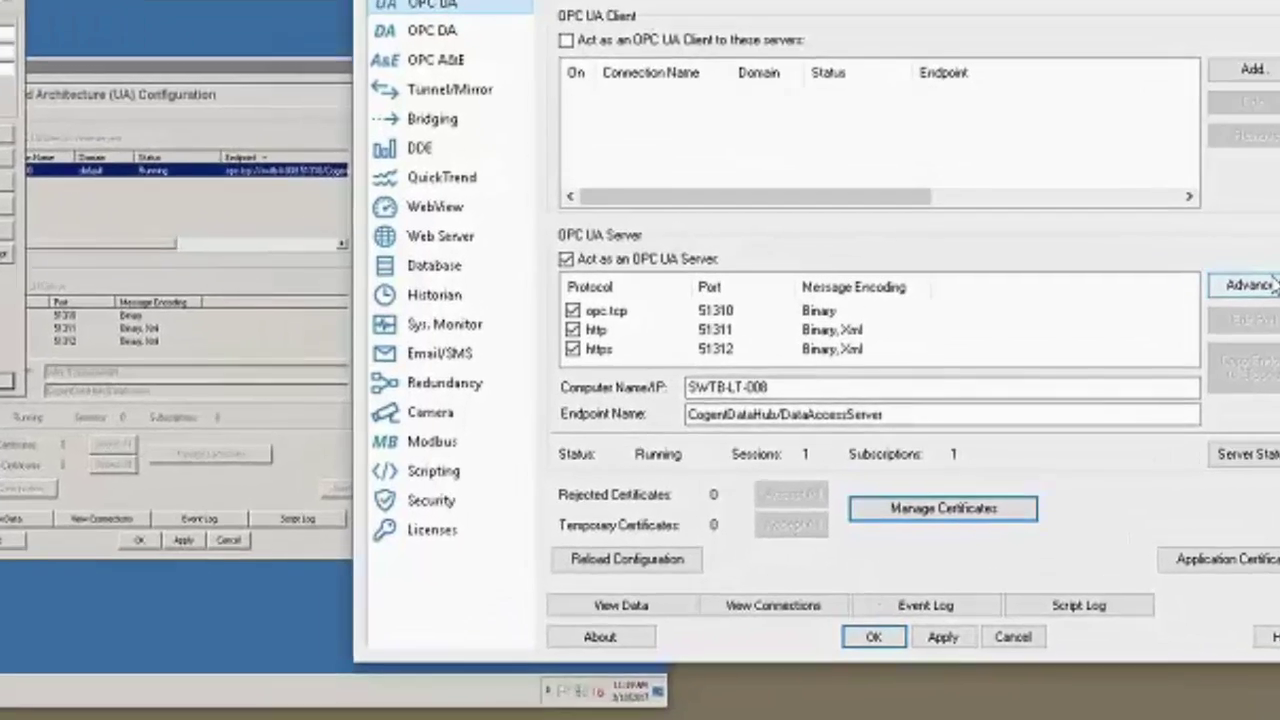
left_click(1250, 285)
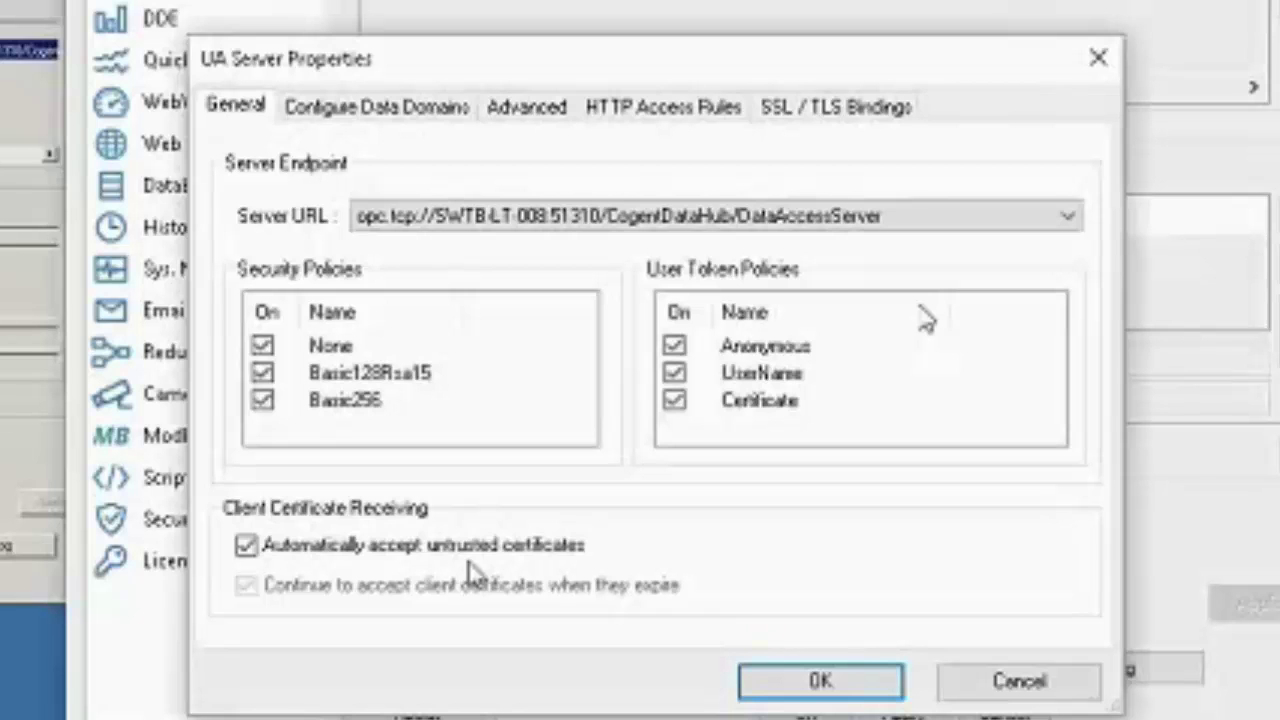
left_click(470, 552)
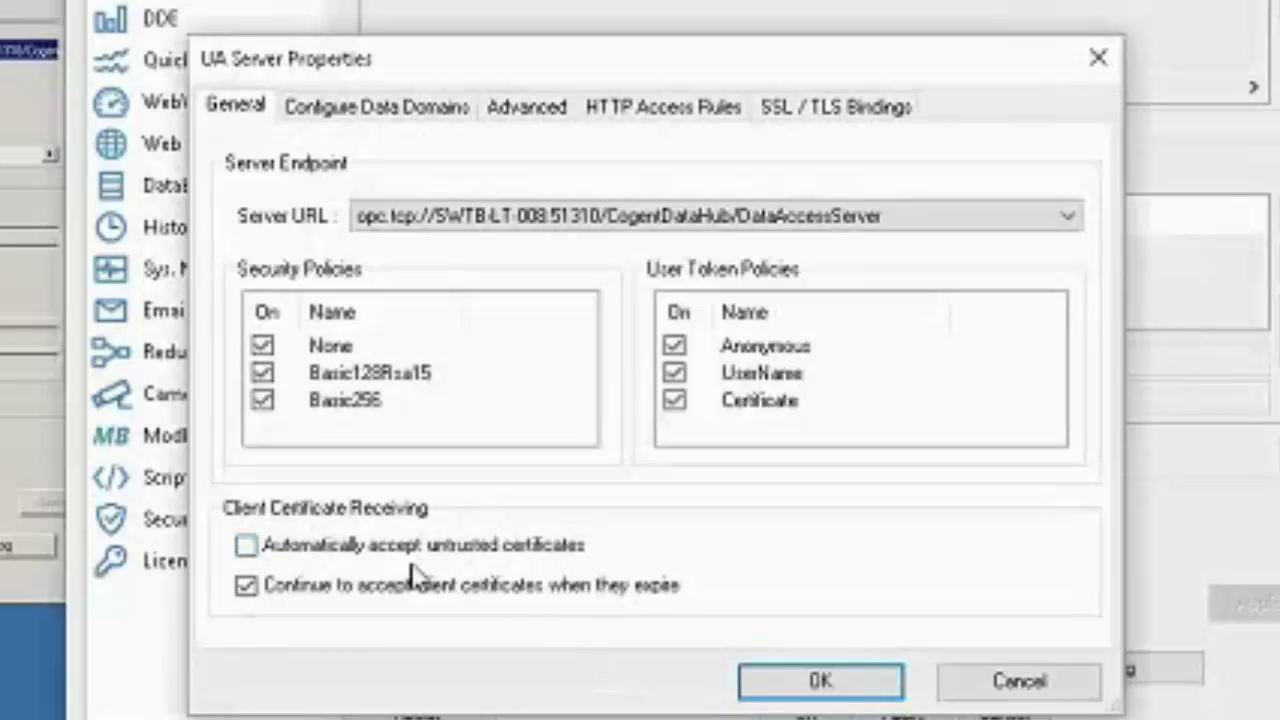
left_click(782, 684)
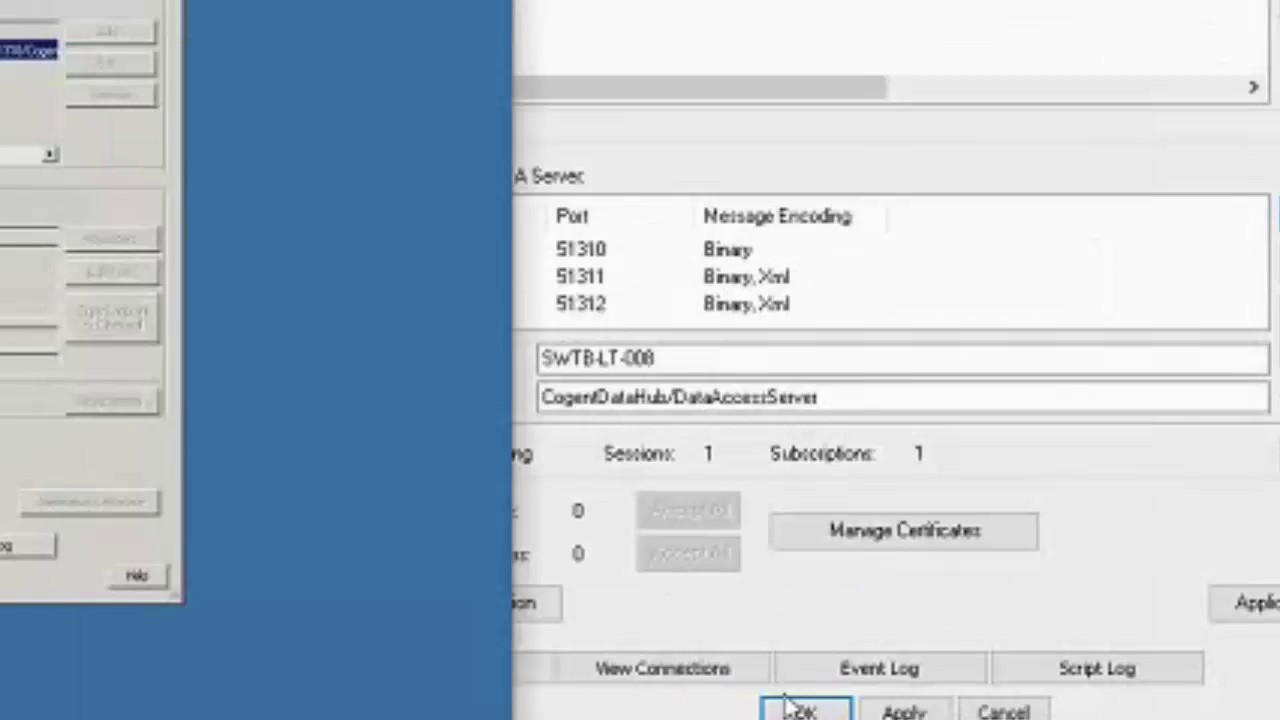